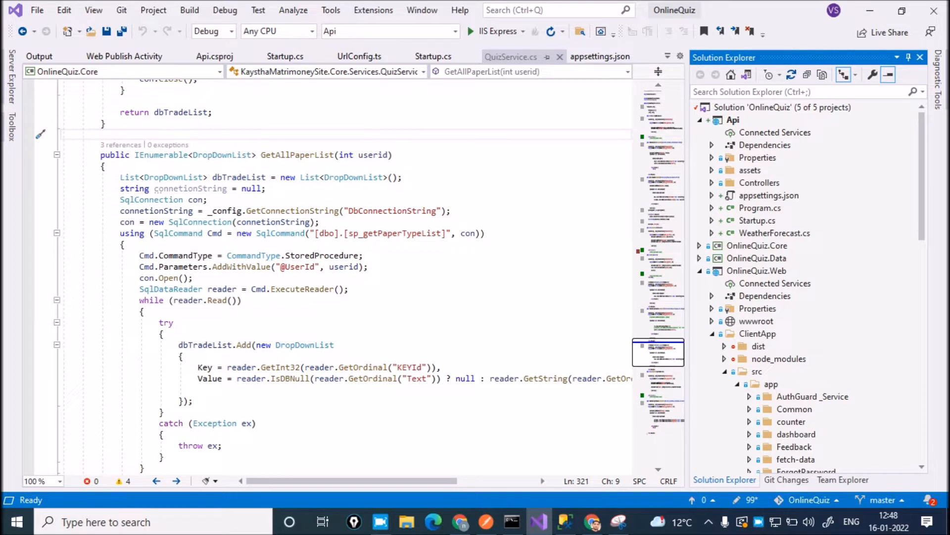
click(700, 120)
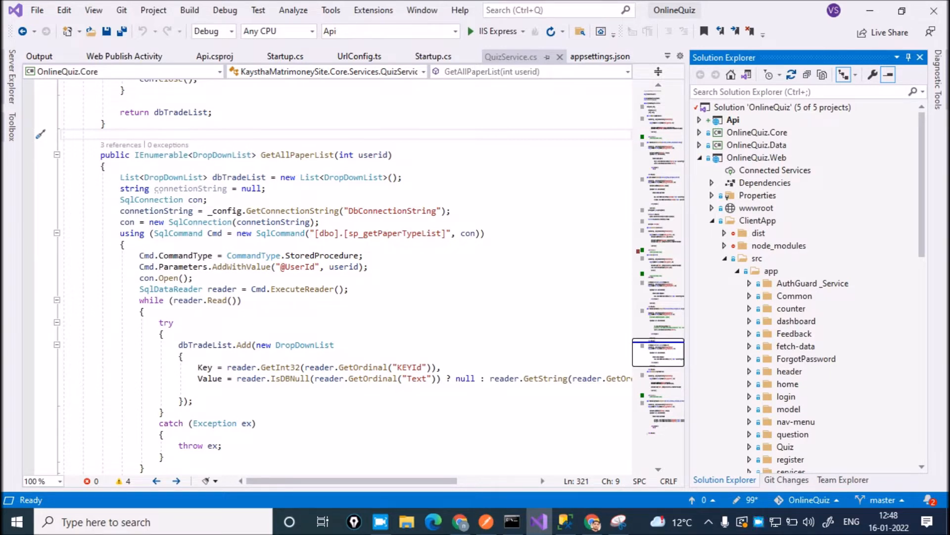
click(700, 120)
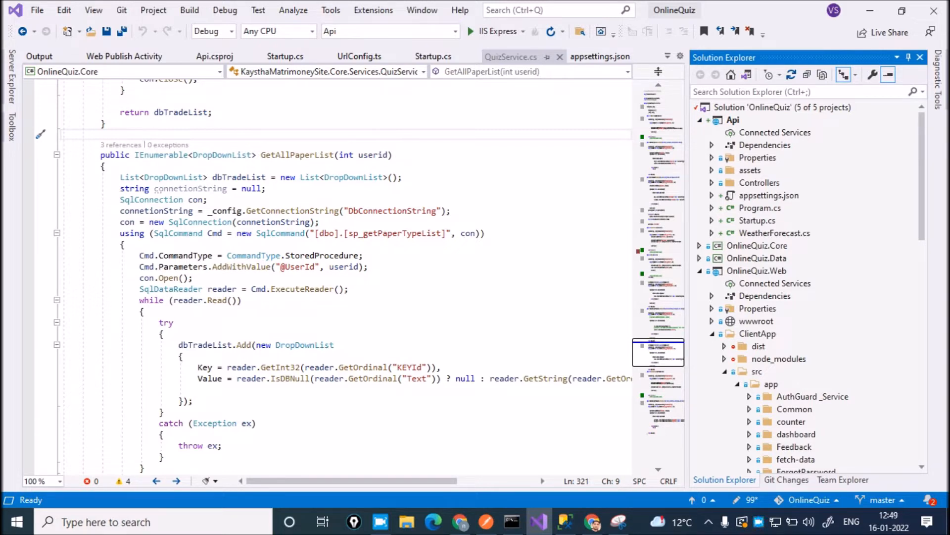
Step: Switch to the Azure portal in Chrome and start creating a new web app under App Services
click(460, 523)
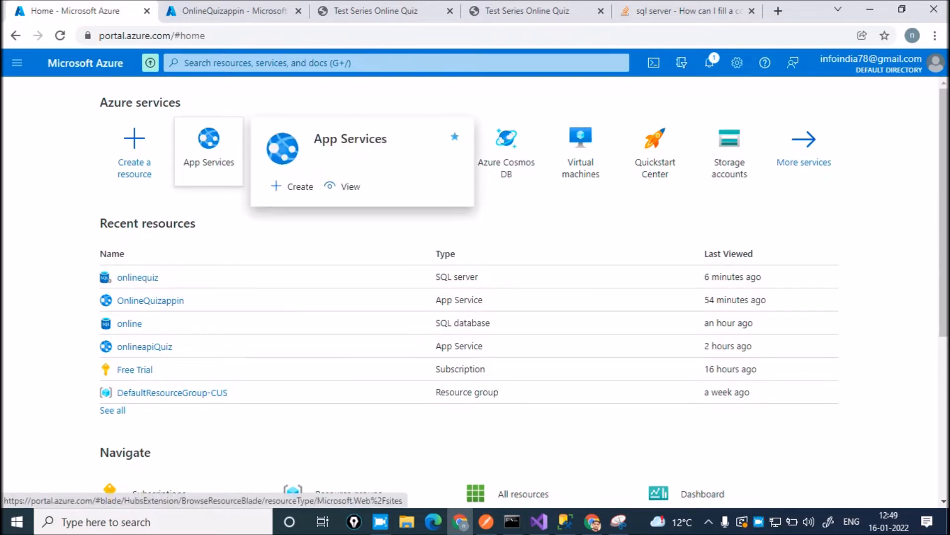
click(208, 146)
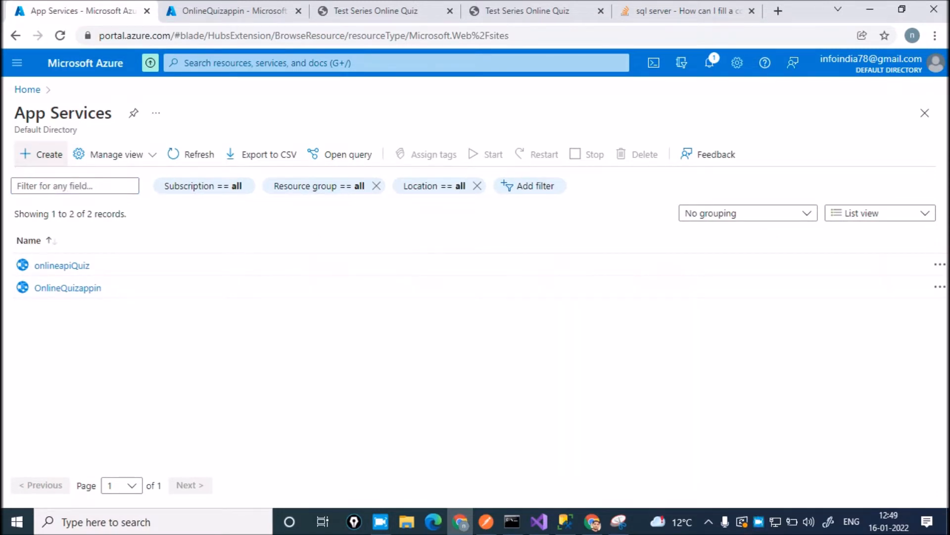
click(41, 155)
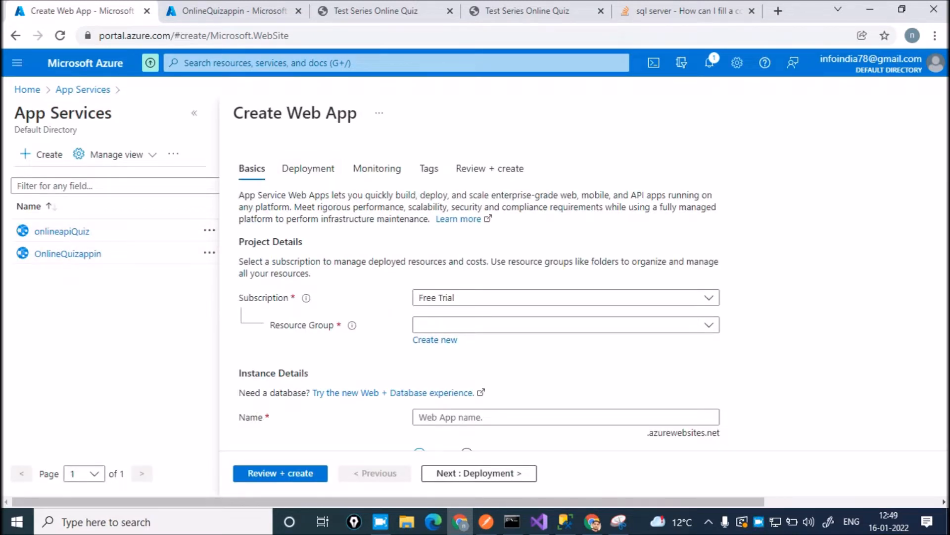
click(194, 113)
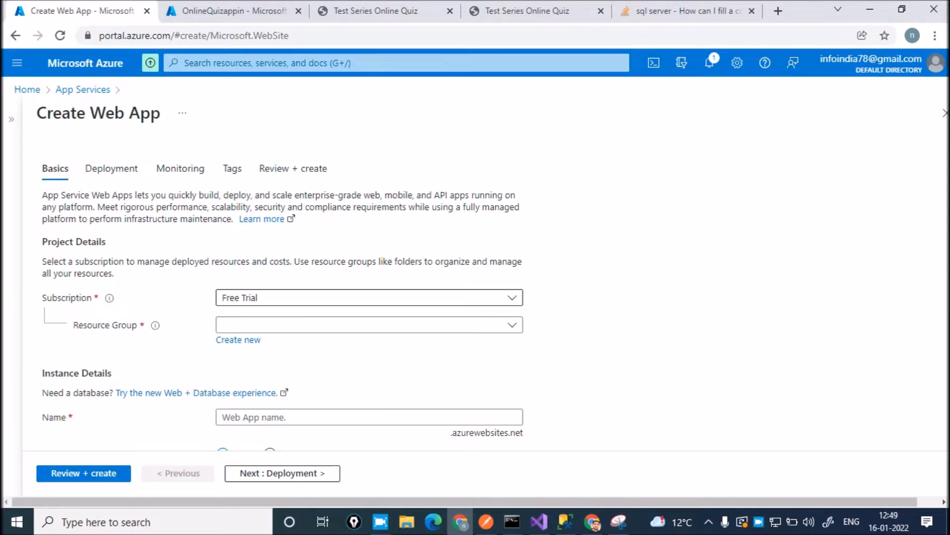
Step: Assign the web app to the DefaultResourceGroup-CUS resource group and name it onlinequizdemo
click(369, 324)
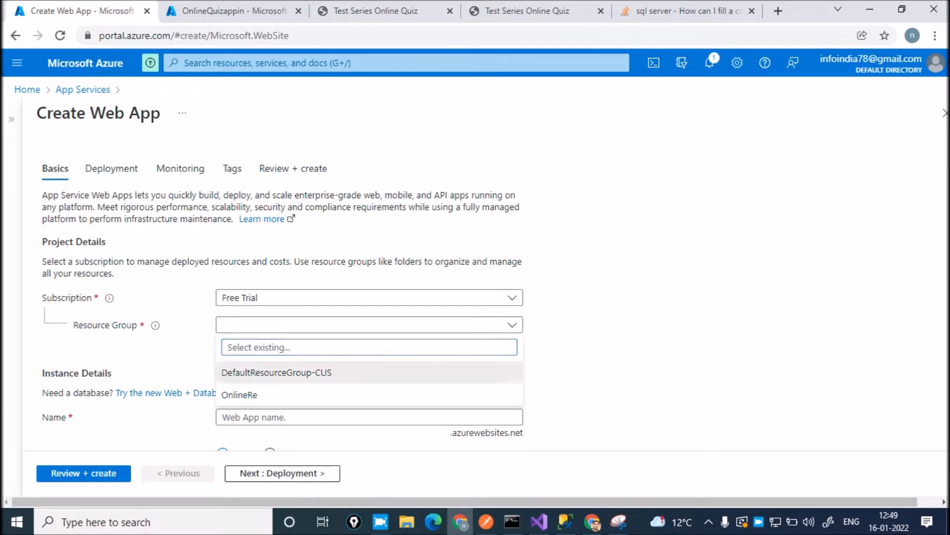
click(276, 372)
click(369, 417)
text(onlinequizde)
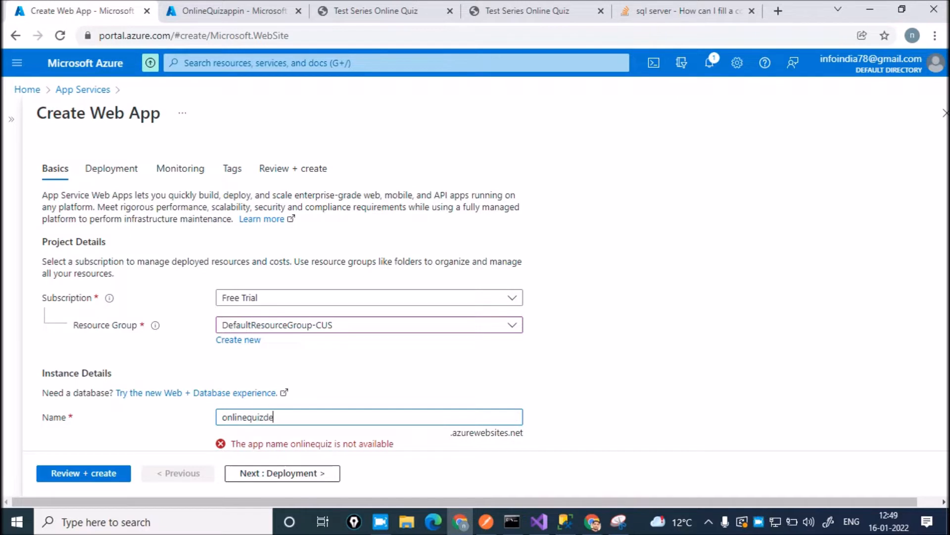
text(mo)
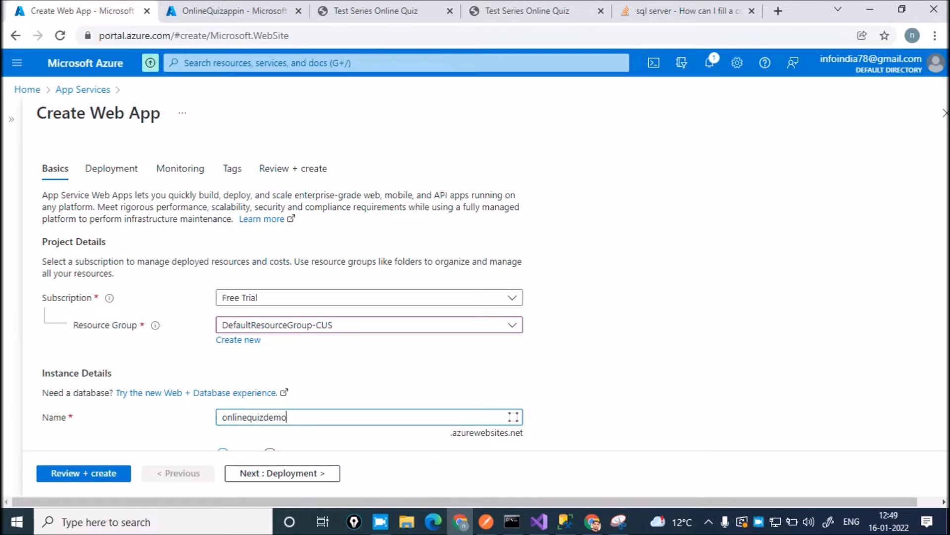
Step: Set the web app's runtime stack to .NET Core 3.1 (LTS)
scroll(277, 297, down, 6)
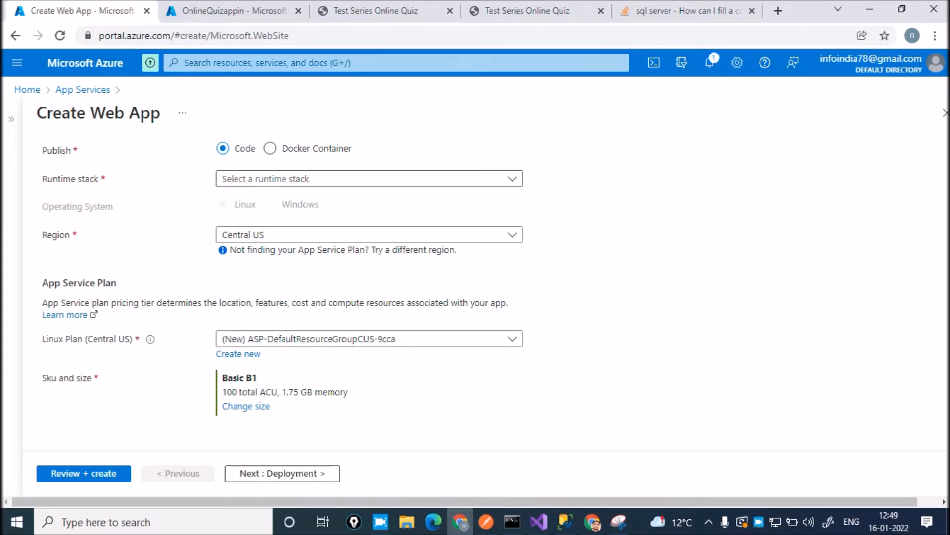
click(368, 179)
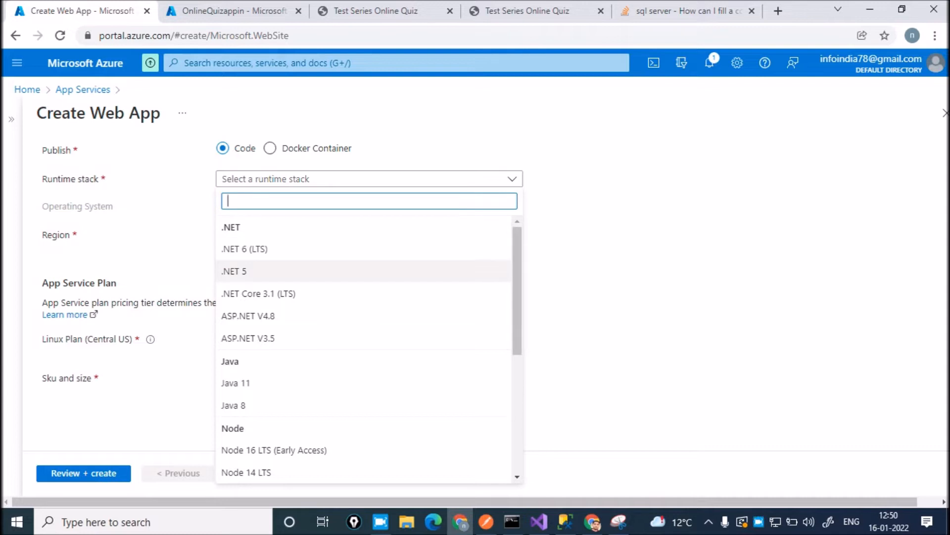
click(258, 293)
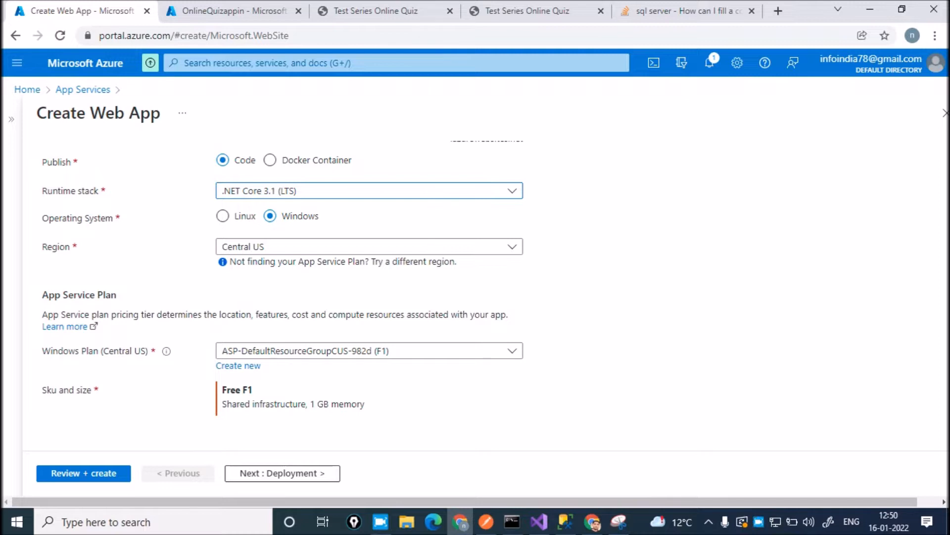
key(Down)
key(Down)
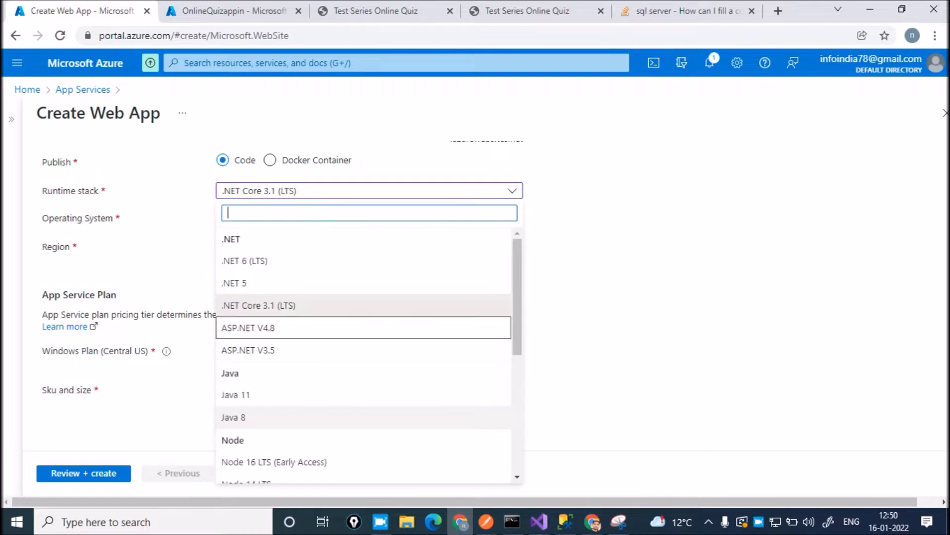
key(Escape)
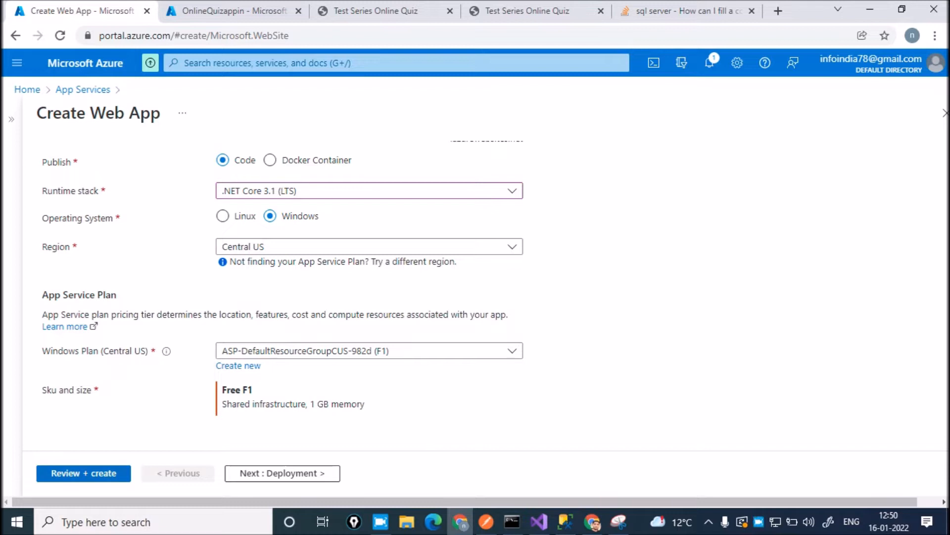
Step: Review the web app's configuration summary and create the app
click(94, 474)
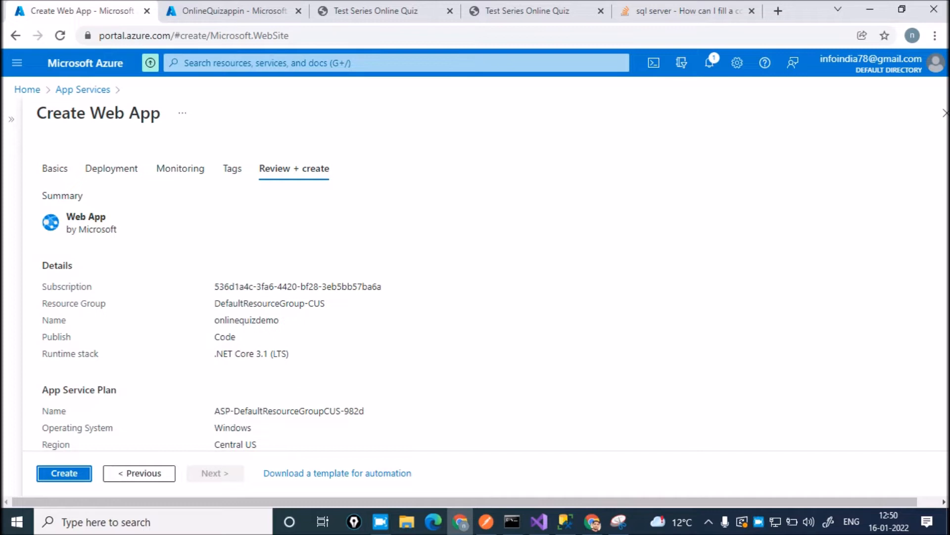
click(64, 473)
scroll(237, 297, down, 5)
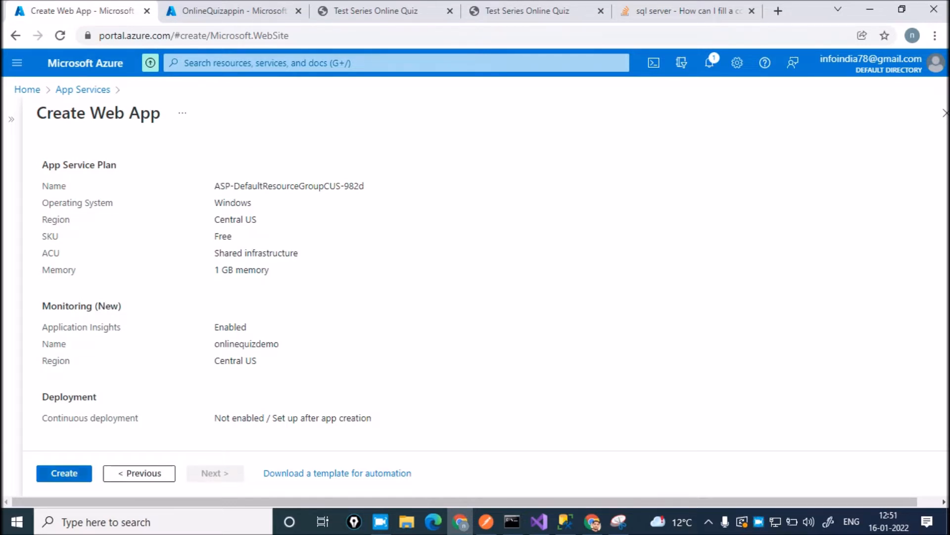
click(74, 474)
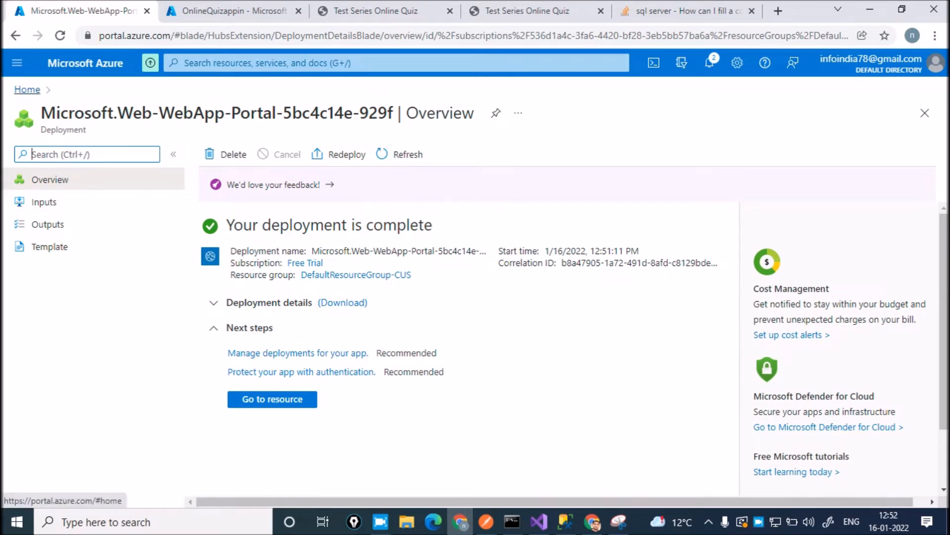
Step: Open onlinequizdemo from the refreshed App Services list and check the website at its URL
click(28, 89)
click(209, 146)
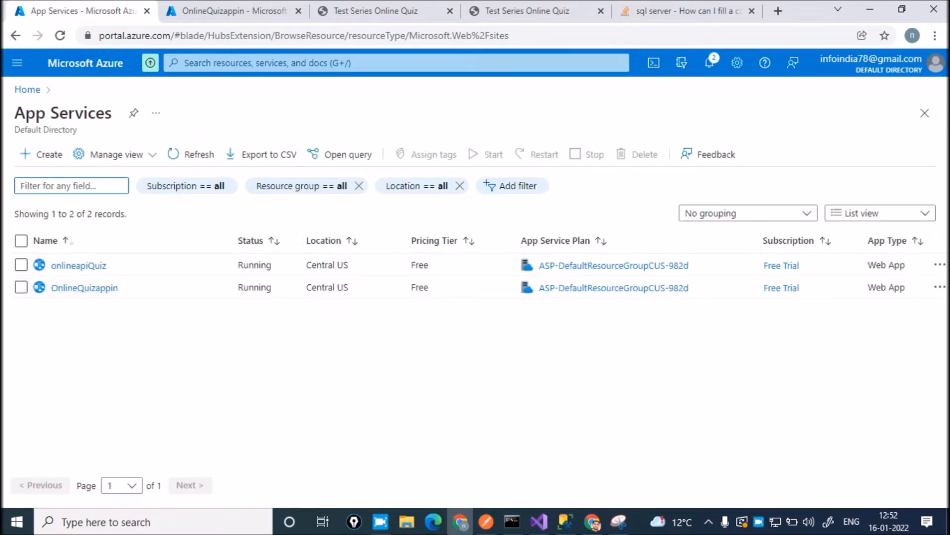
key(ctrl+l)
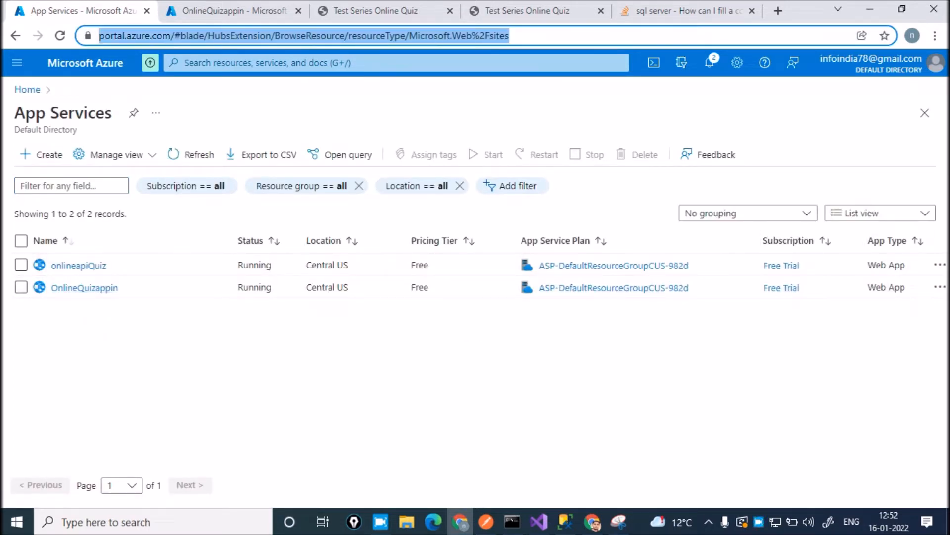
click(193, 154)
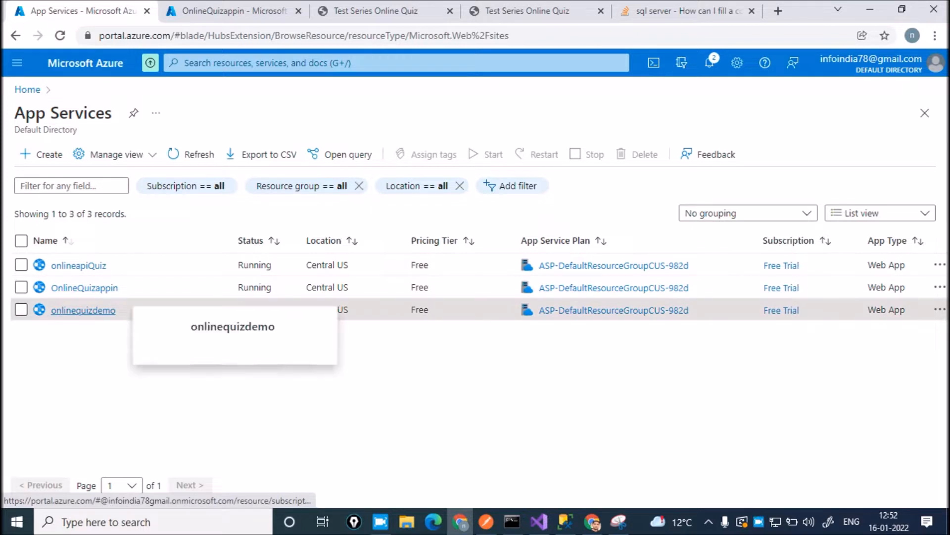
click(83, 310)
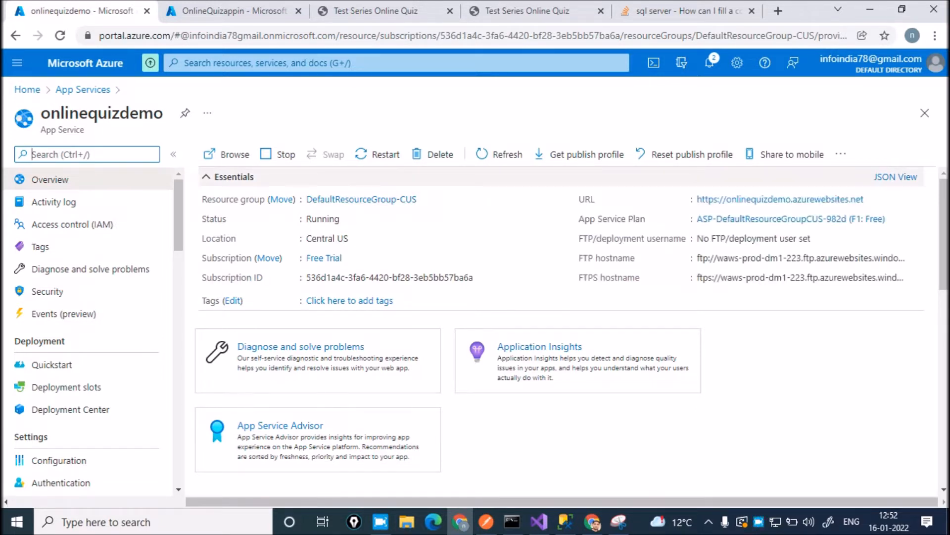
click(780, 199)
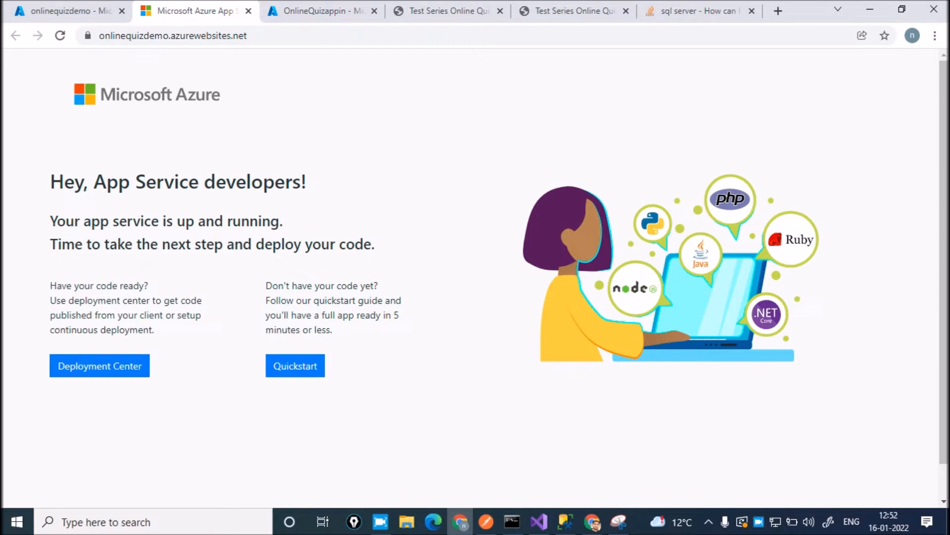
click(248, 10)
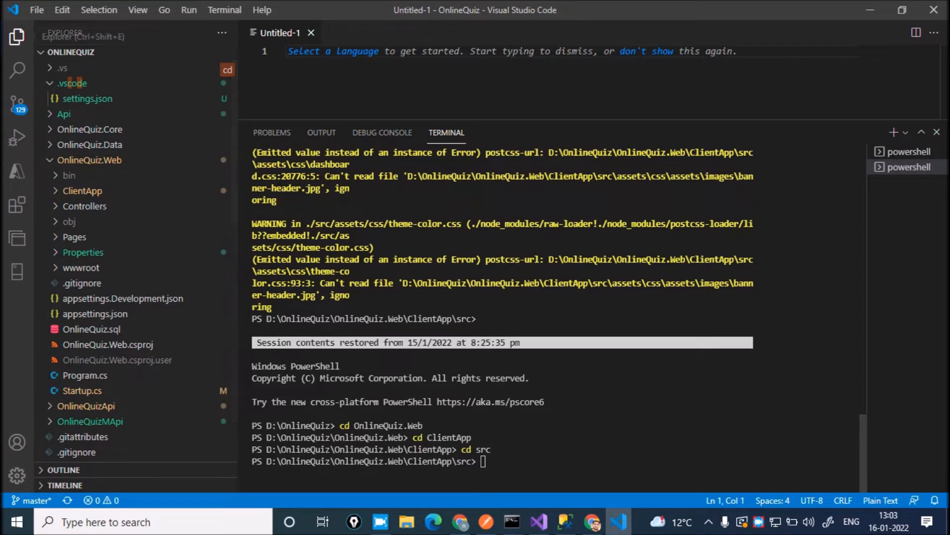
Step: In Visual Studio Code, show the Azure App Service resources and expand the Free Trial subscription
key(ctrl+b)
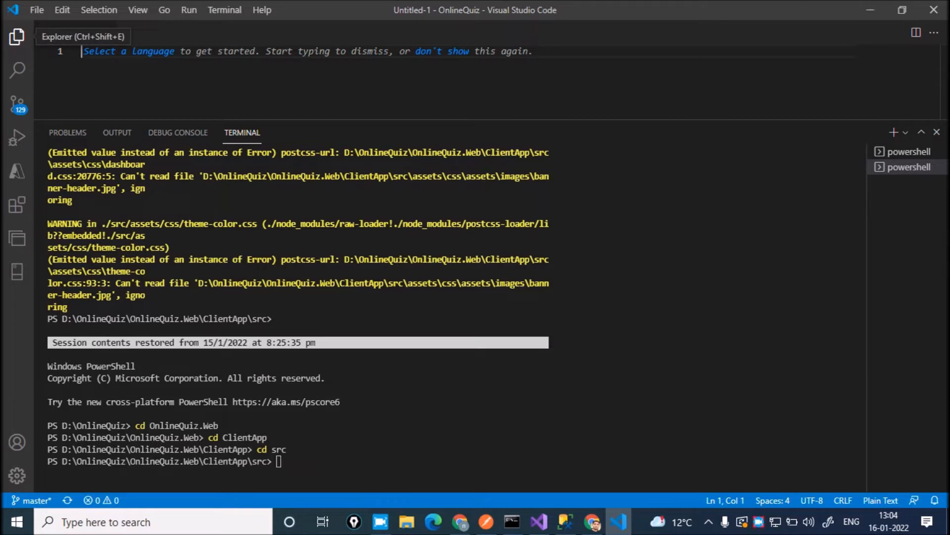
click(16, 170)
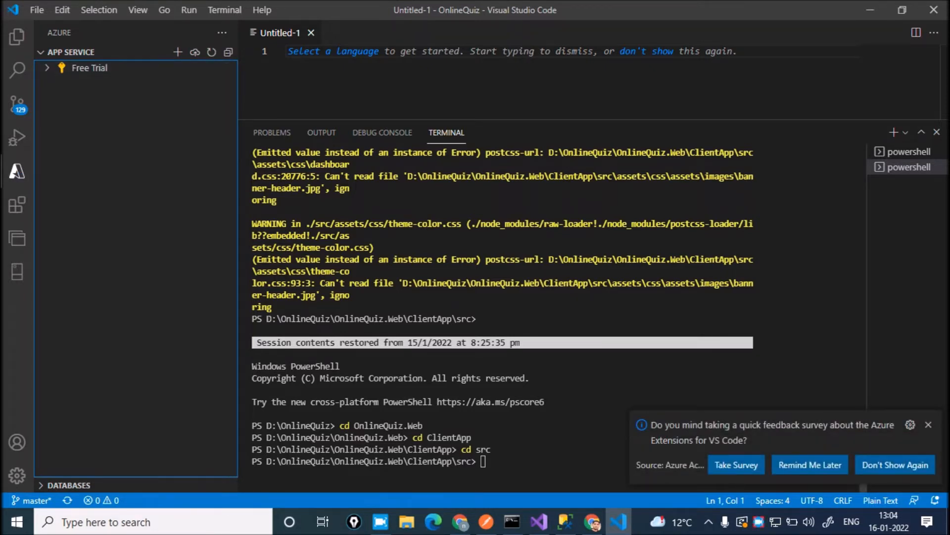
click(928, 424)
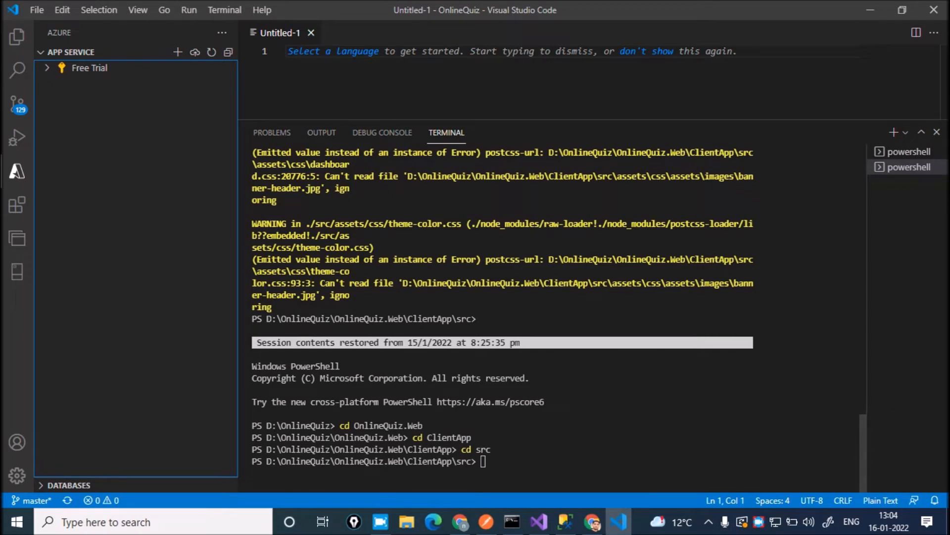
click(89, 68)
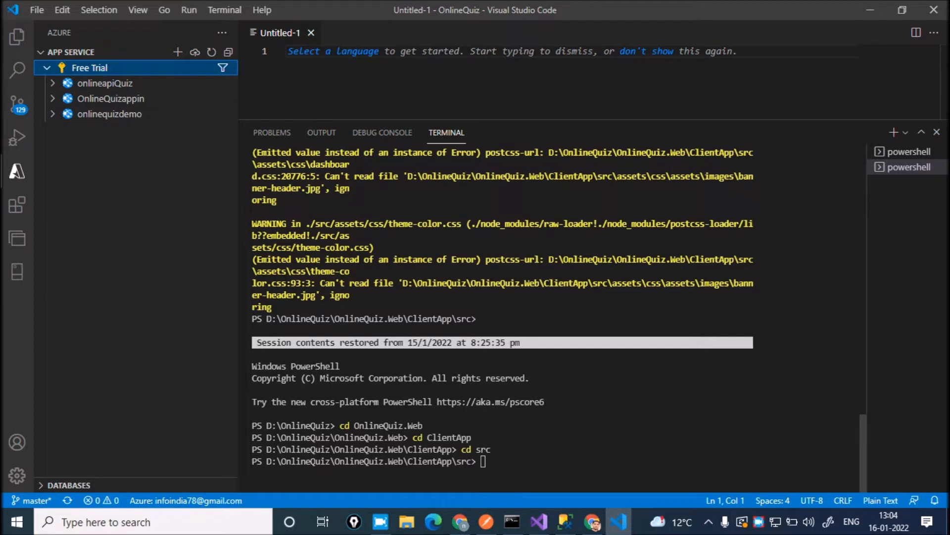
Step: Build the Angular client by running ng build in the terminal from ClientApp\src
click(484, 461)
text(ng build)
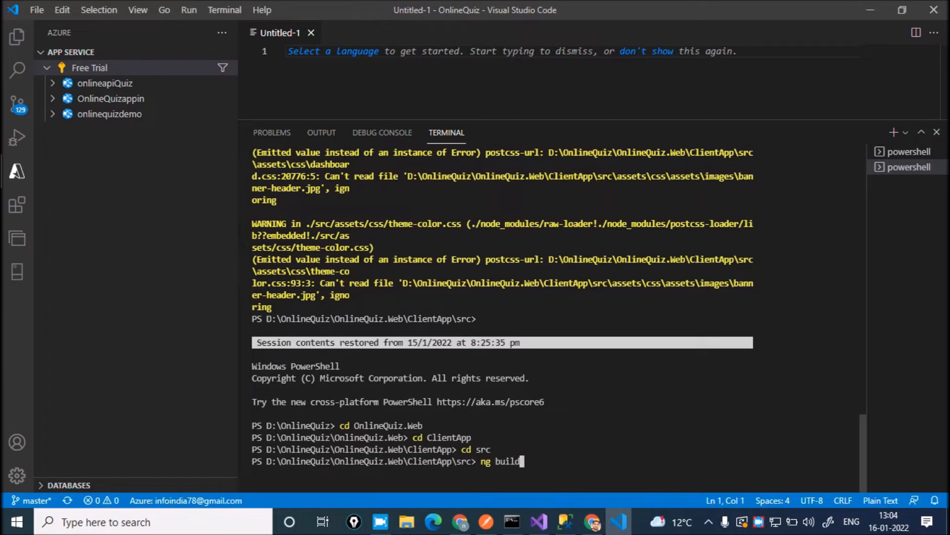
key(Return)
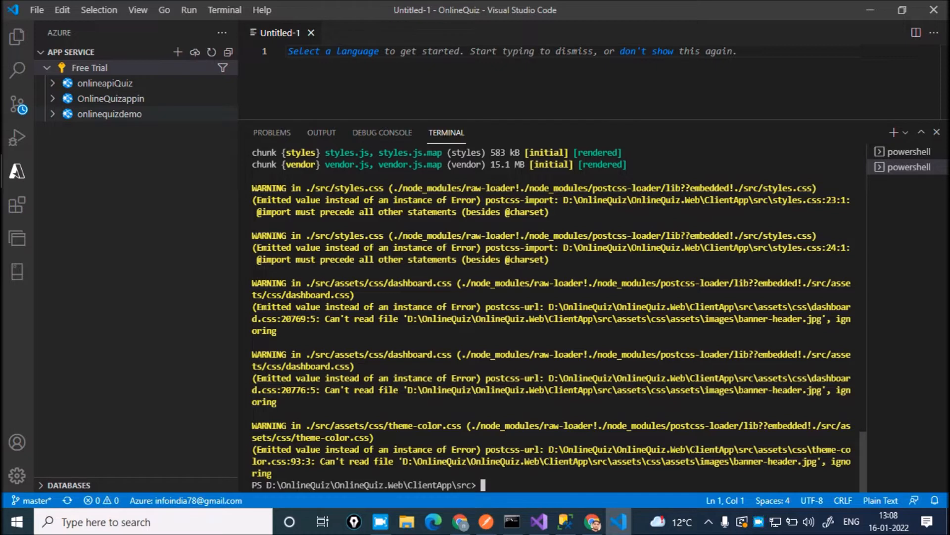
Step: Deploy the OnlineQuiz.Web\ClientApp\dist folder to the onlinequizdemo web app, approving the overwrite of any previous deployment
click(108, 115)
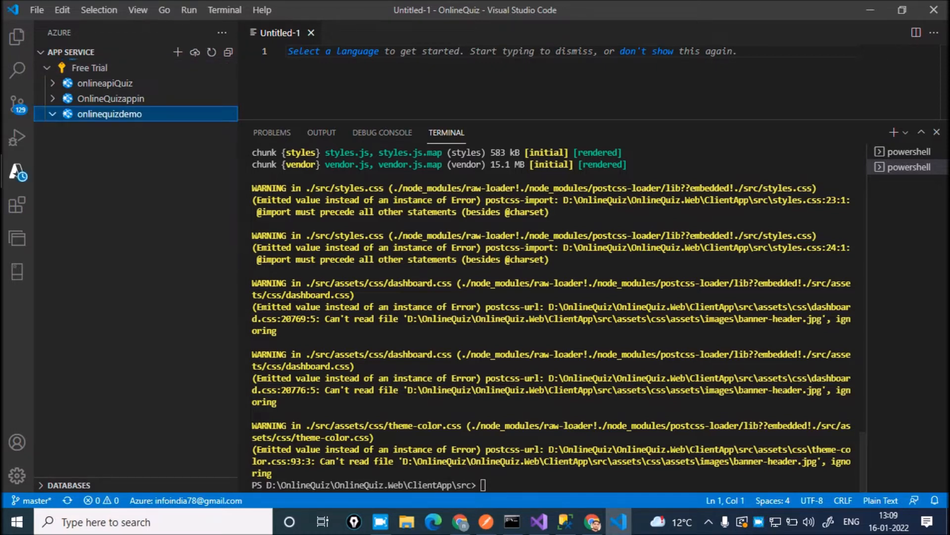
right_click(107, 115)
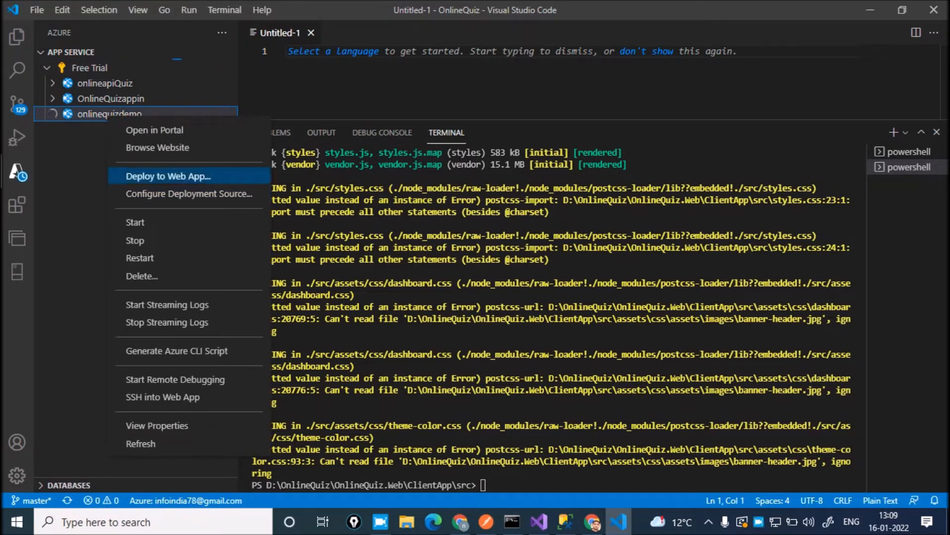
click(169, 176)
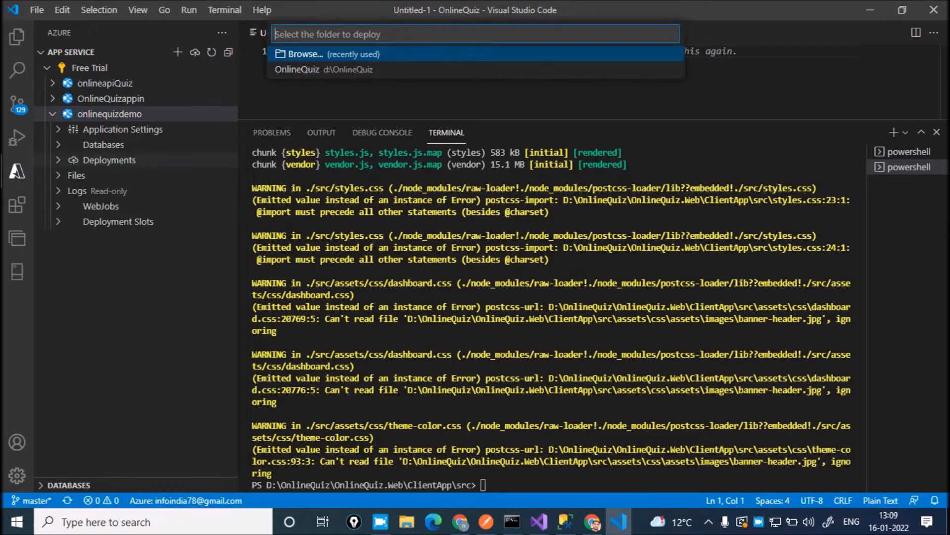
click(326, 53)
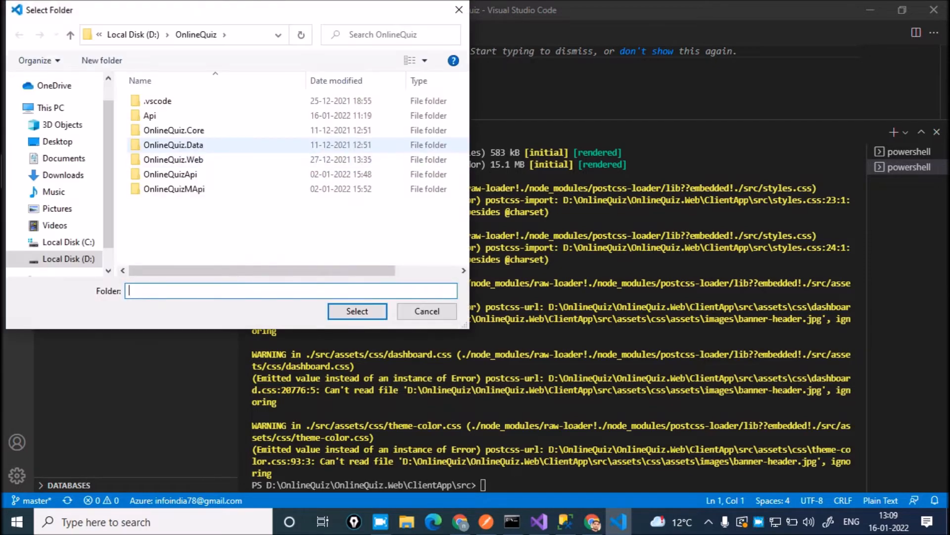
click(173, 160)
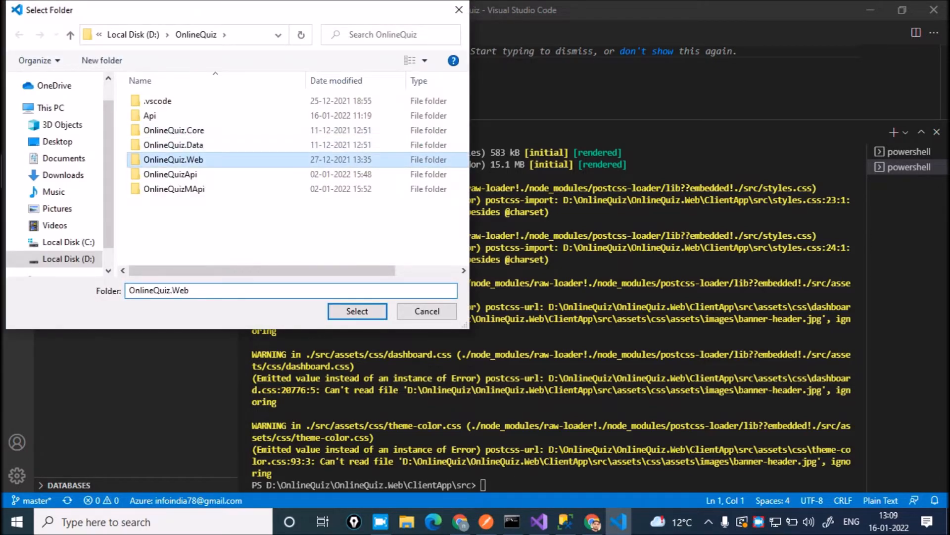
double_click(173, 159)
double_click(166, 116)
click(158, 102)
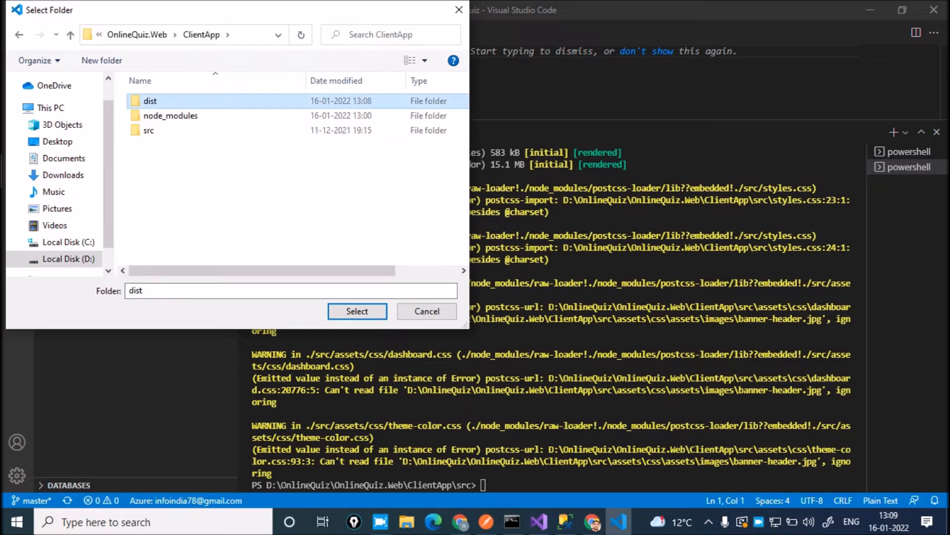
click(357, 311)
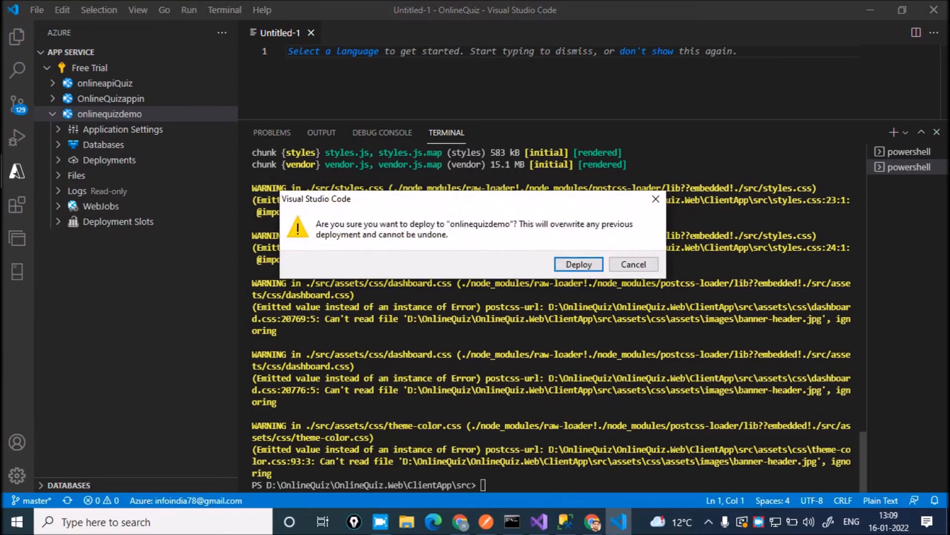
click(579, 264)
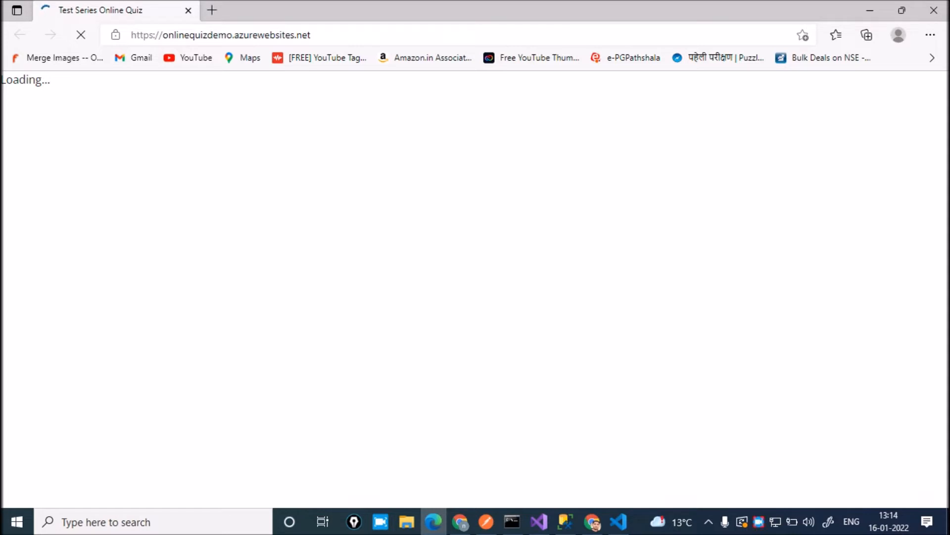
Step: Check the deployed site at onlinequizdemo.azurewebsites.net in Edge and examine the browser console for errors
click(221, 35)
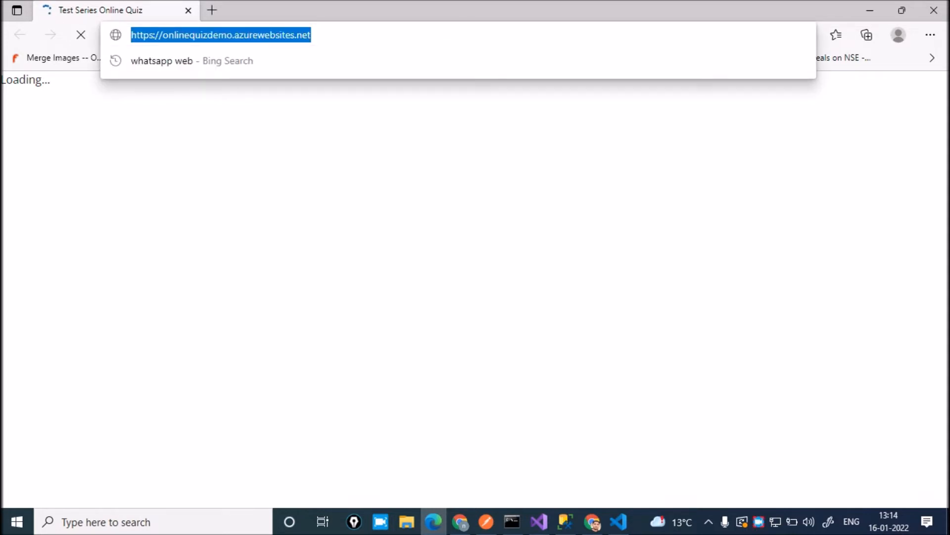
click(317, 188)
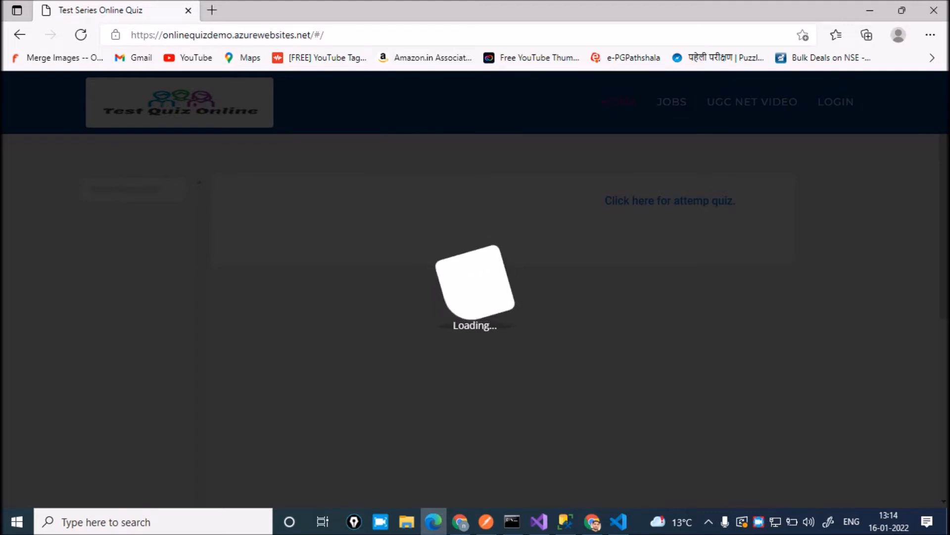
right_click(392, 317)
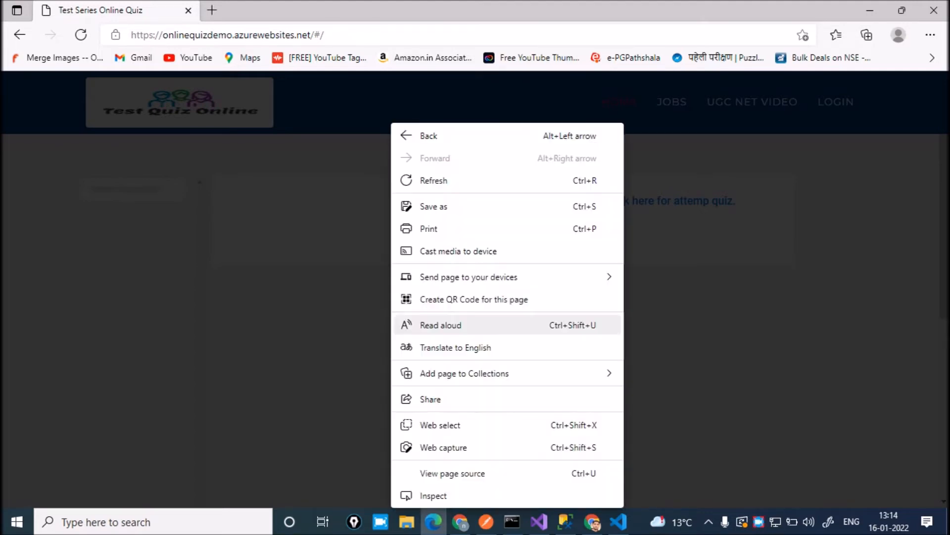
click(434, 495)
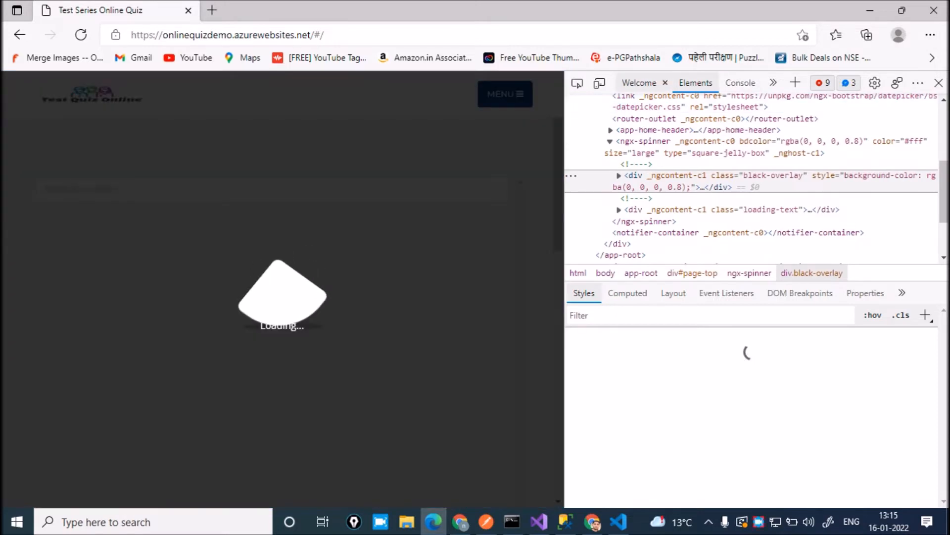
click(740, 84)
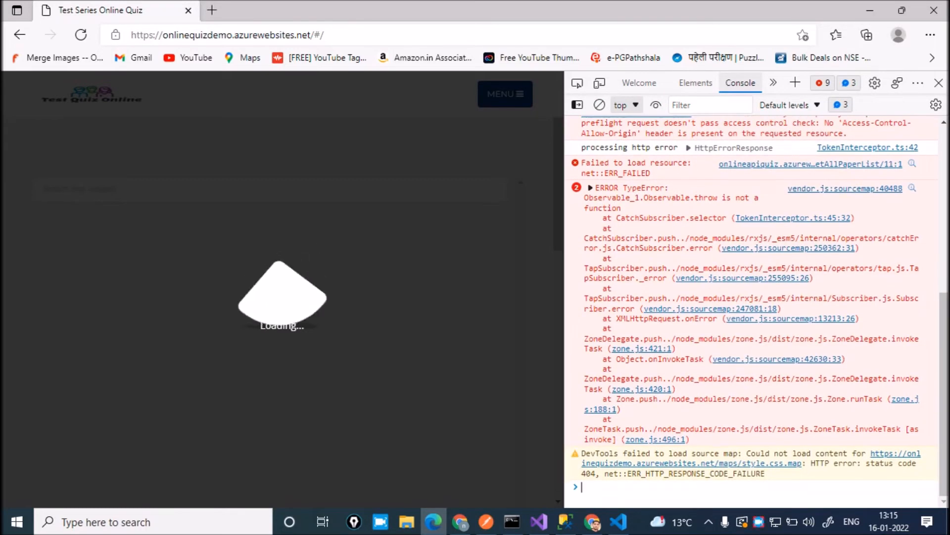
click(939, 83)
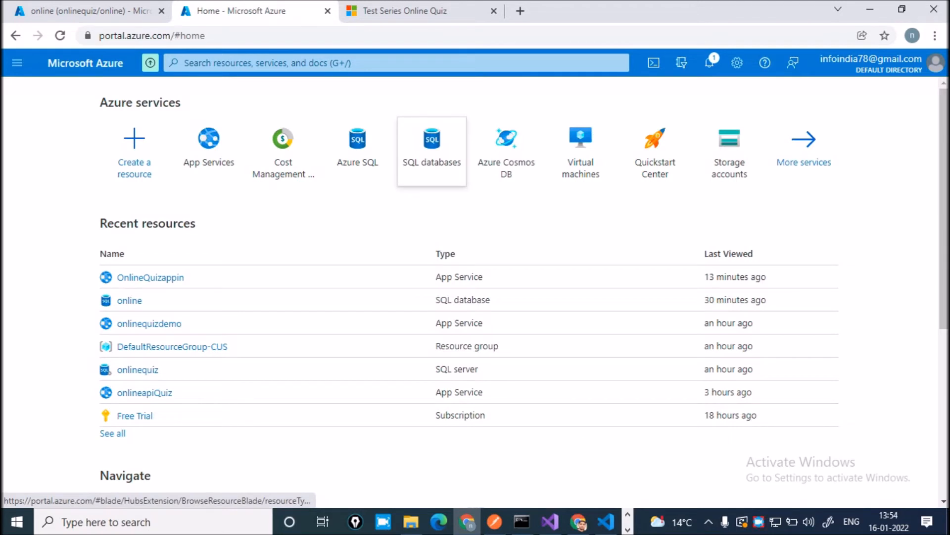
click(432, 148)
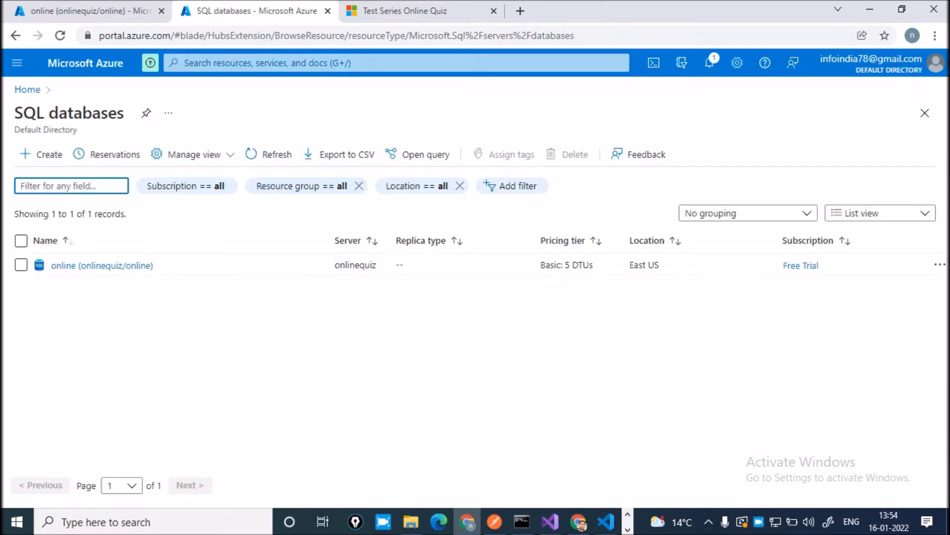
click(16, 36)
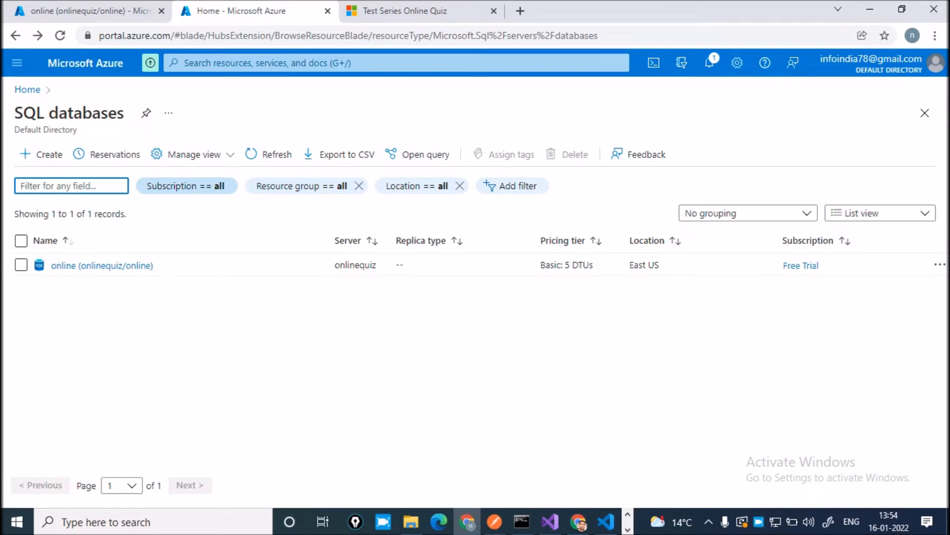
click(27, 90)
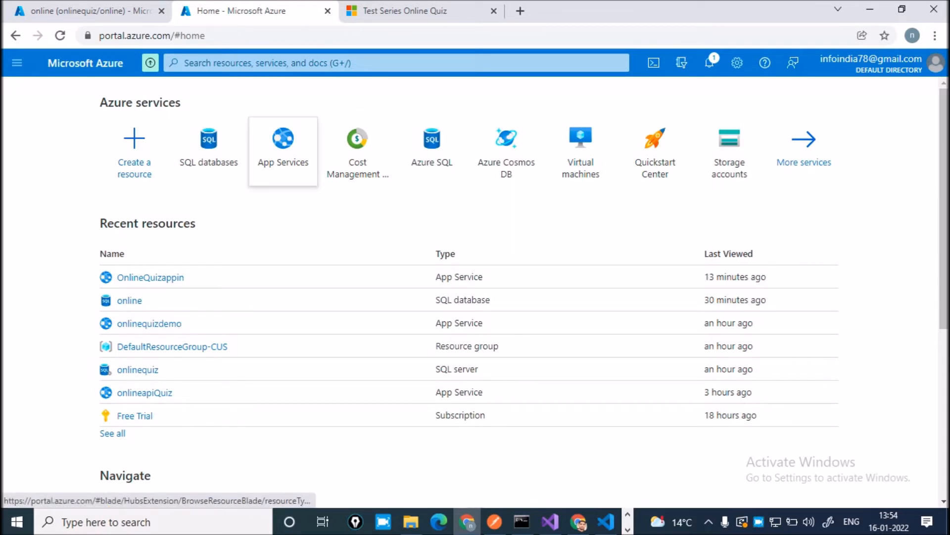
Step: In the Azure portal, start creating a new SQL database and name it onlineappdemo
click(209, 149)
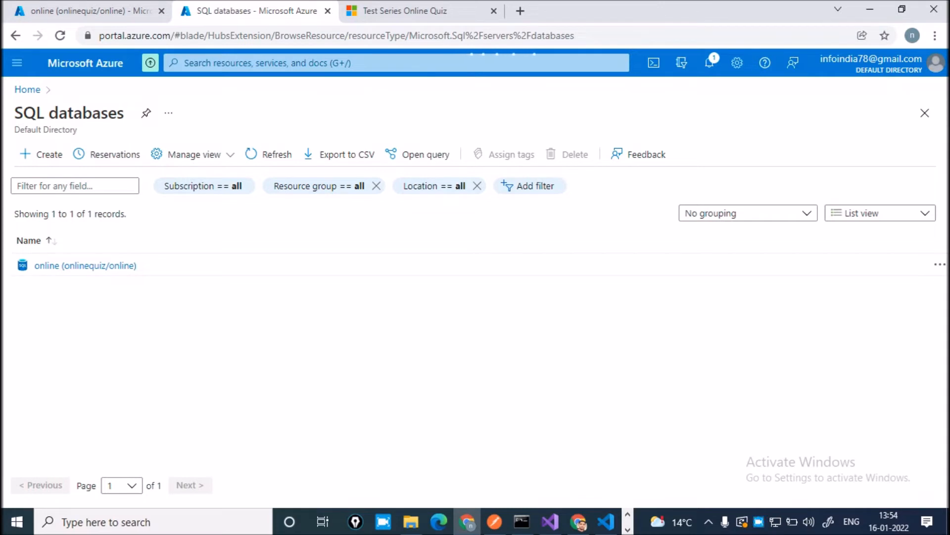
click(42, 154)
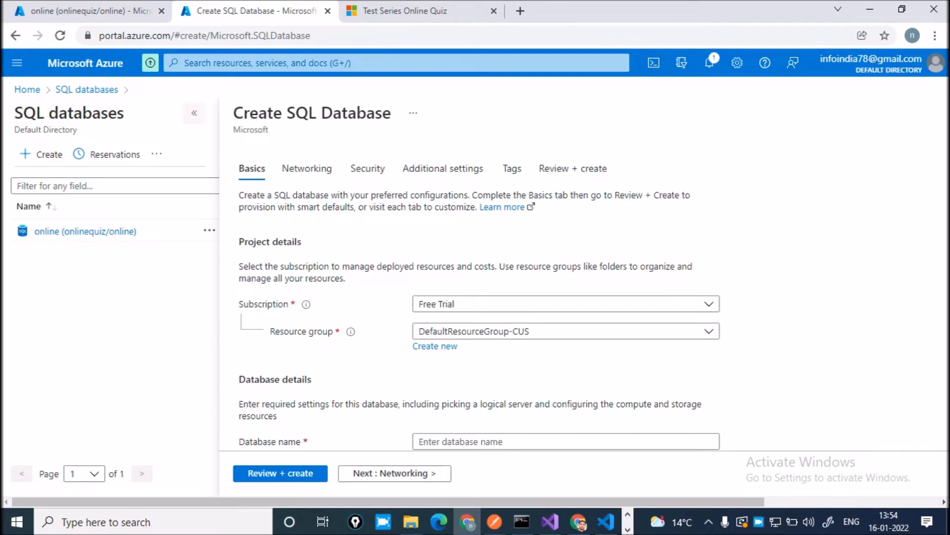
click(194, 113)
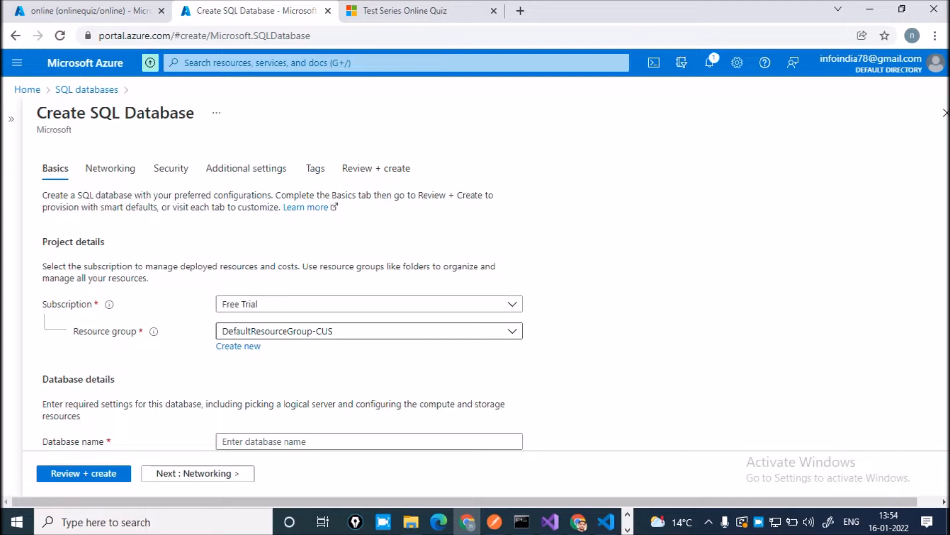
click(277, 441)
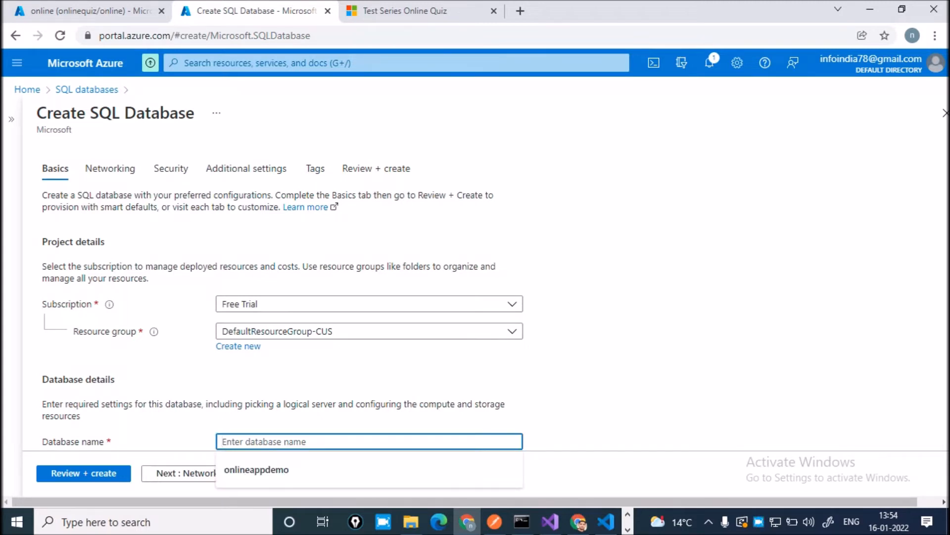
click(257, 469)
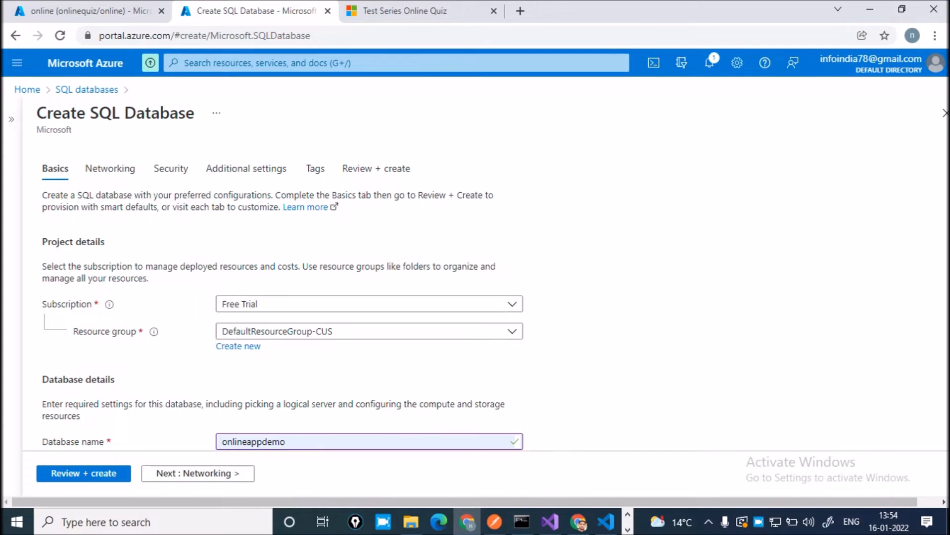
Step: Configure the database's compute and storage with the Basic service tier and a 100 MB maximum data size
scroll(282, 297, down, 5)
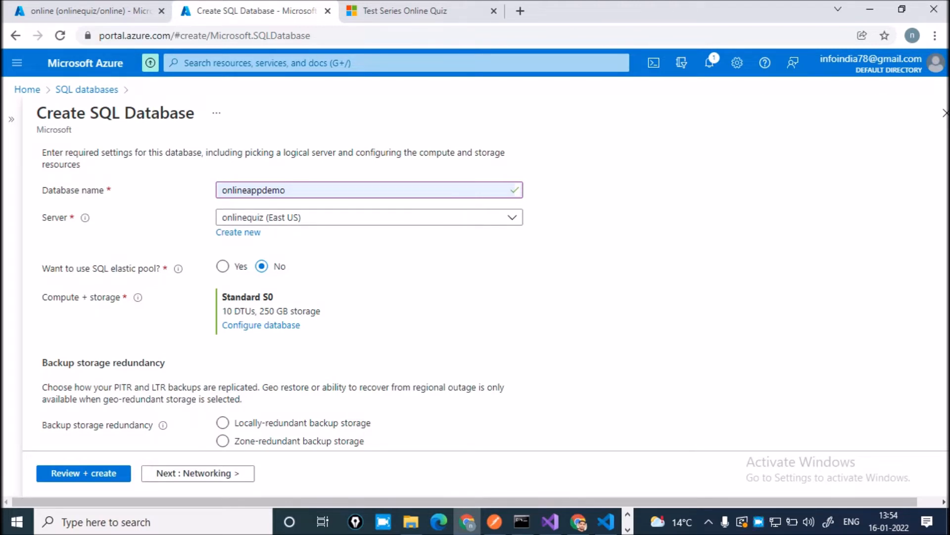
click(261, 325)
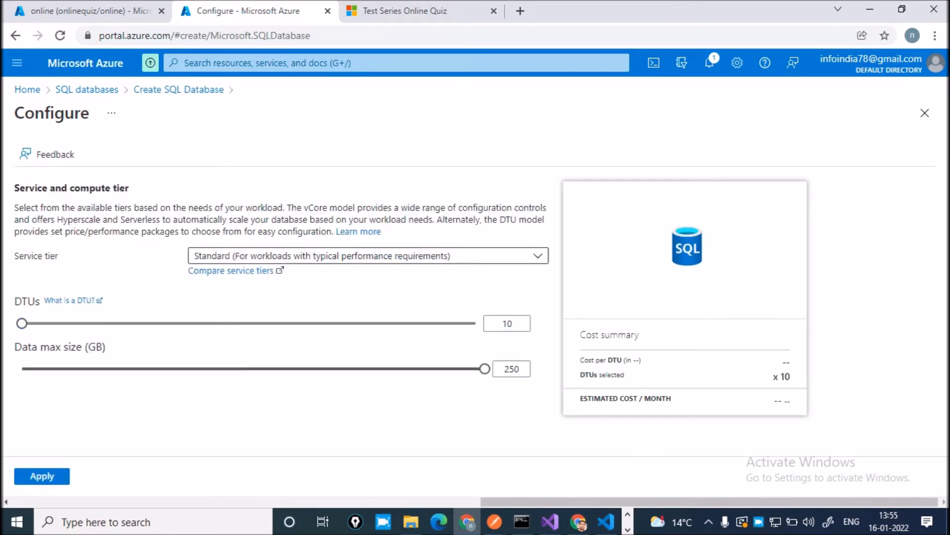
click(368, 255)
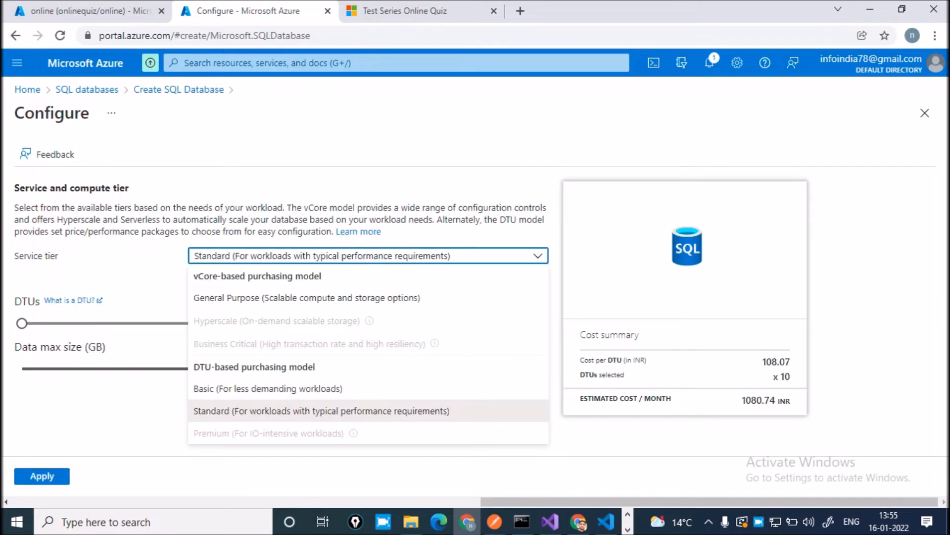
click(268, 388)
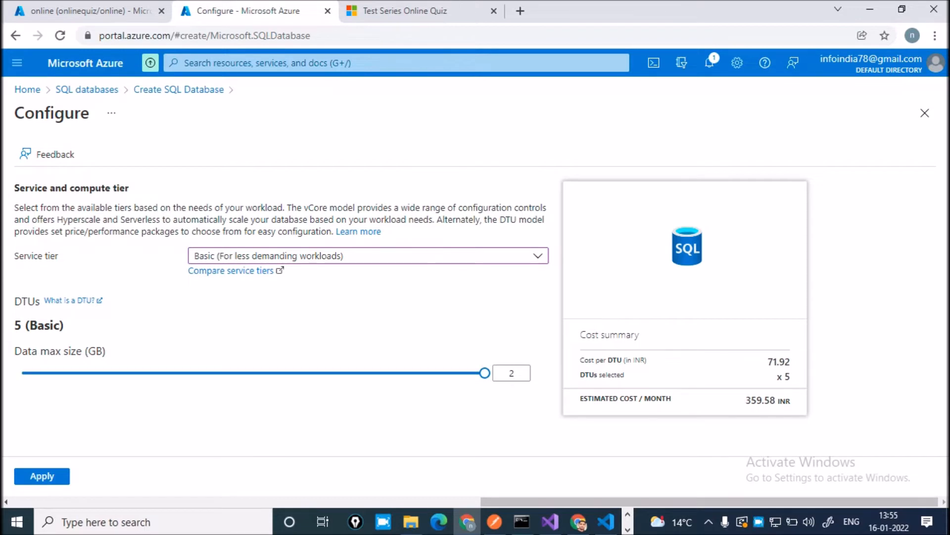
drag(485, 373, 22, 373)
click(42, 476)
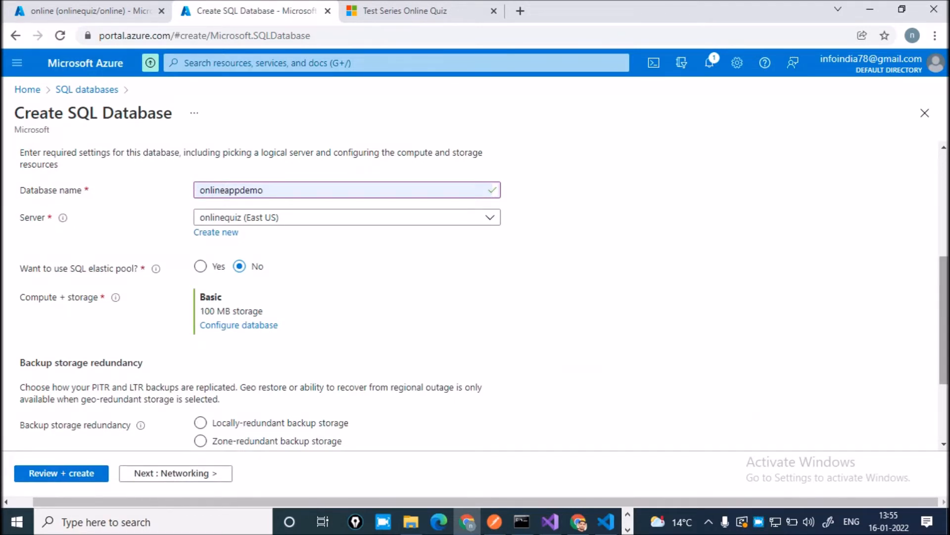
Step: Review the SQL database's backup redundancy and configuration summary, and create the database
scroll(475, 297, down, 3)
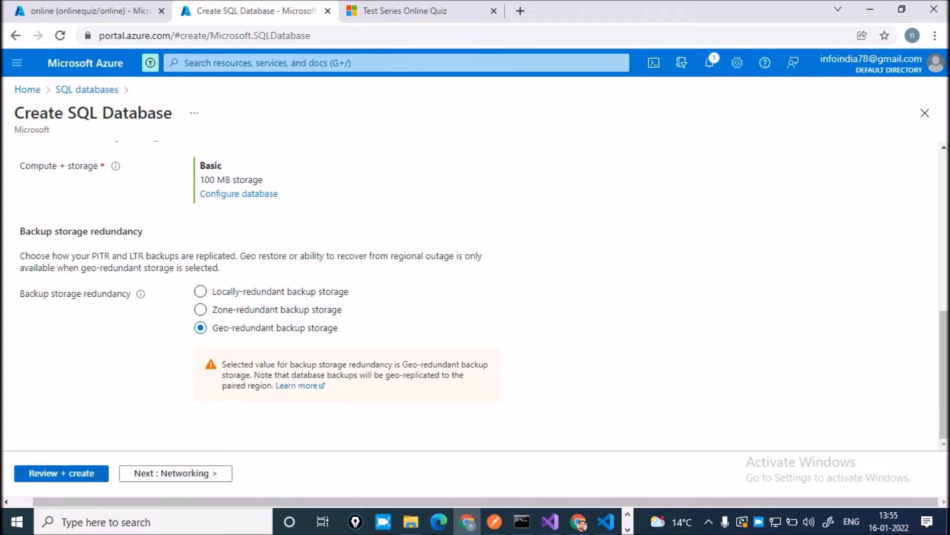
click(83, 472)
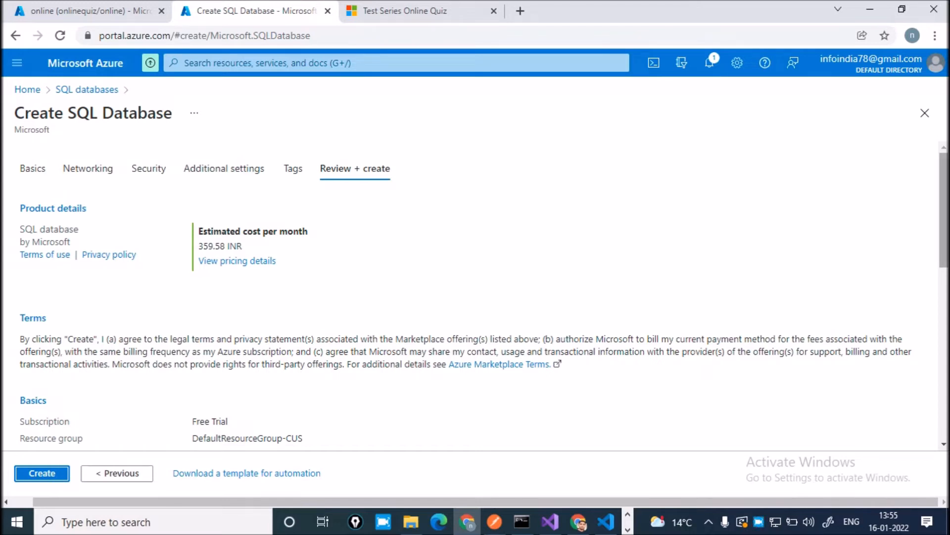
scroll(475, 292, down, 4)
drag(943, 284, 943, 295)
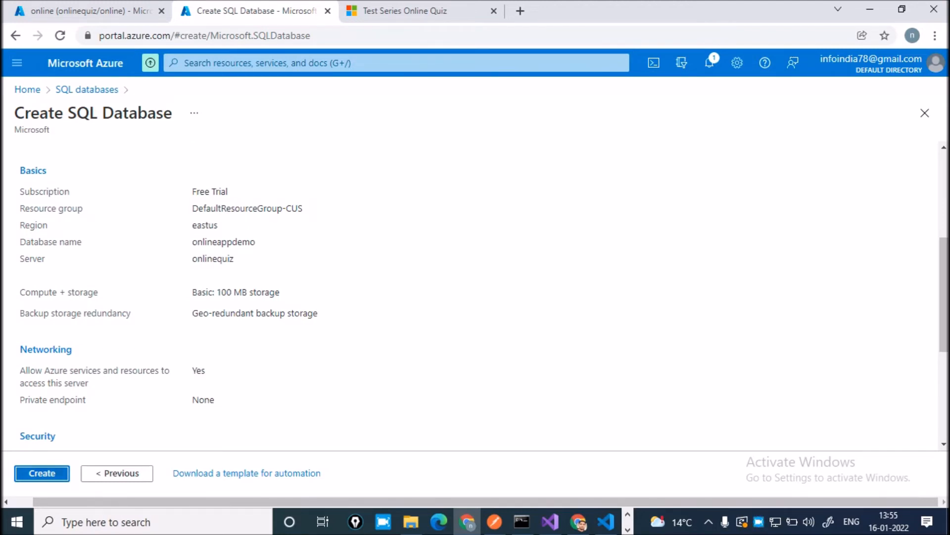
click(42, 473)
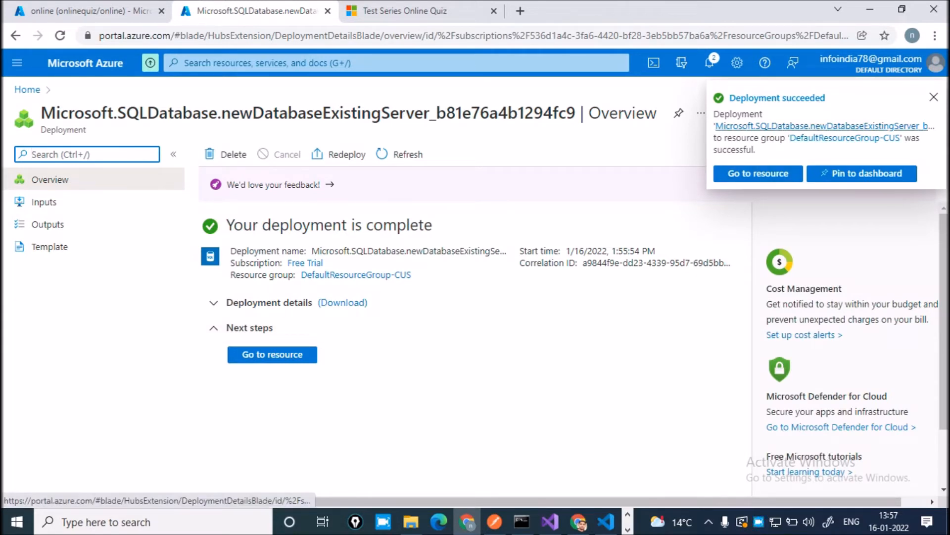
Step: View the deployed onlineappdemo database's overview, and return through the portal home to the SQL databases list
click(758, 173)
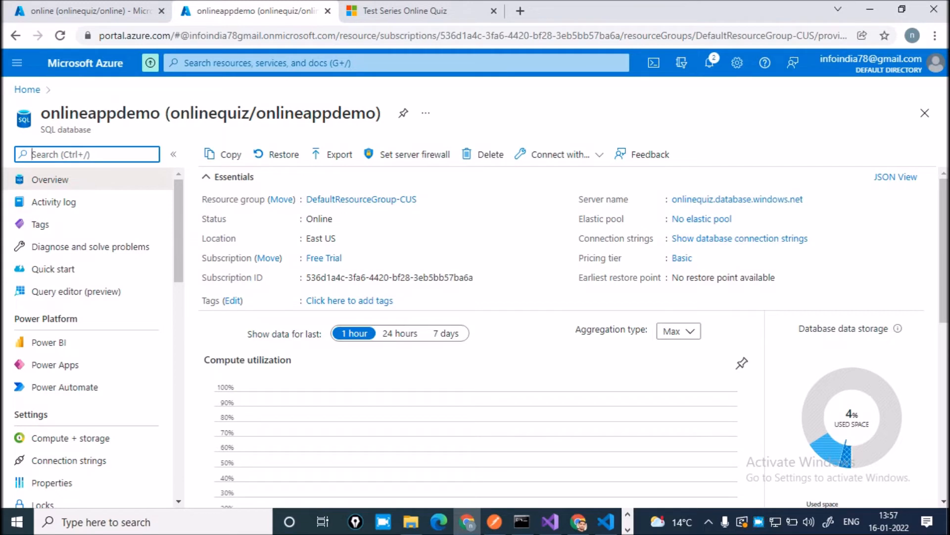
click(27, 89)
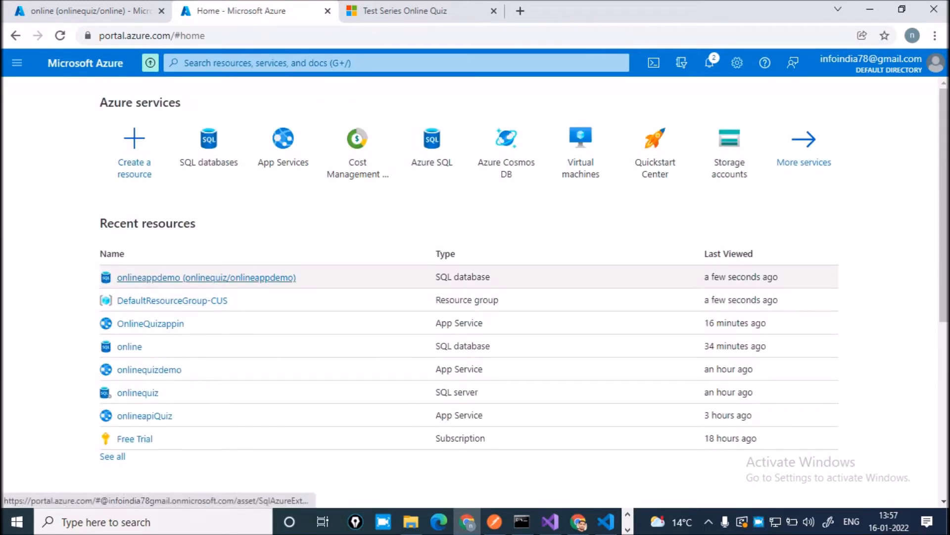
mouse_move(206, 278)
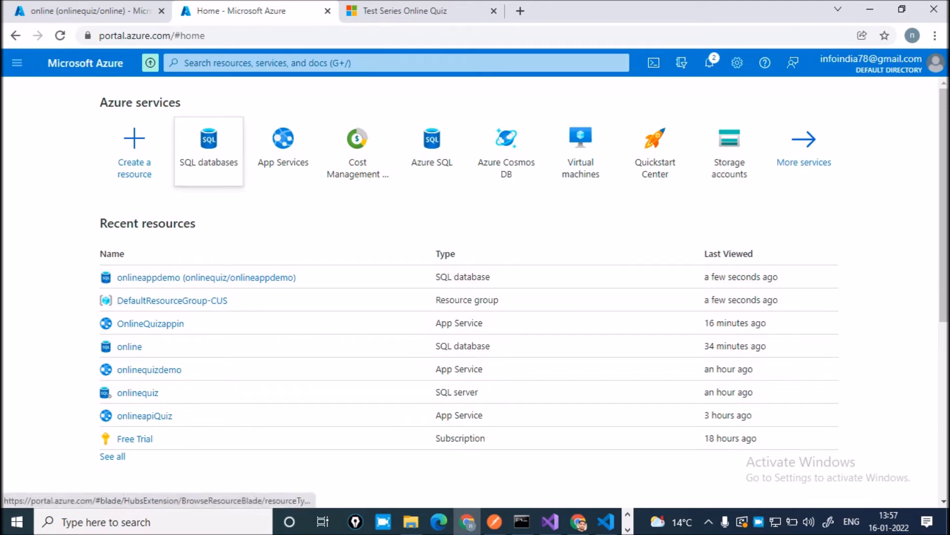
click(209, 148)
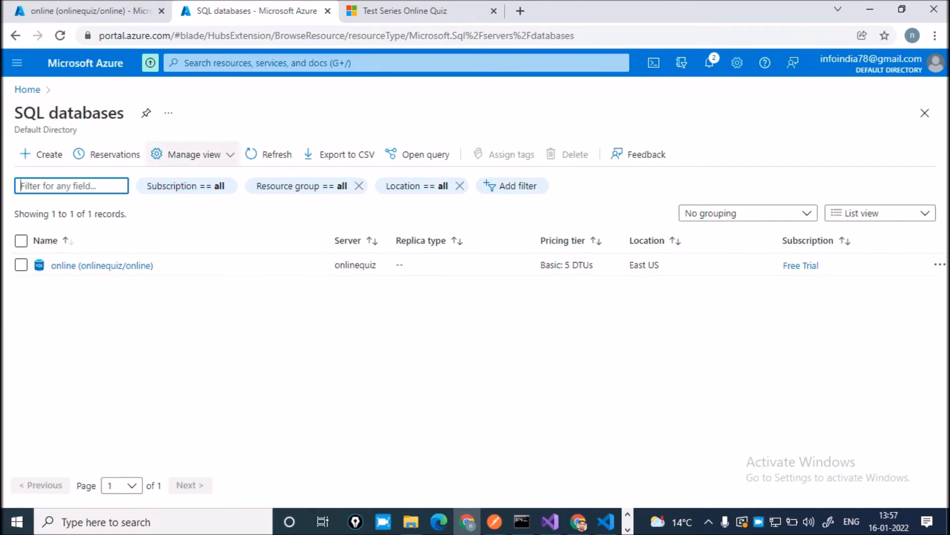
Step: Refresh the SQL databases list, open the onlineappdemo database, and view its ADO.NET connection string
click(270, 154)
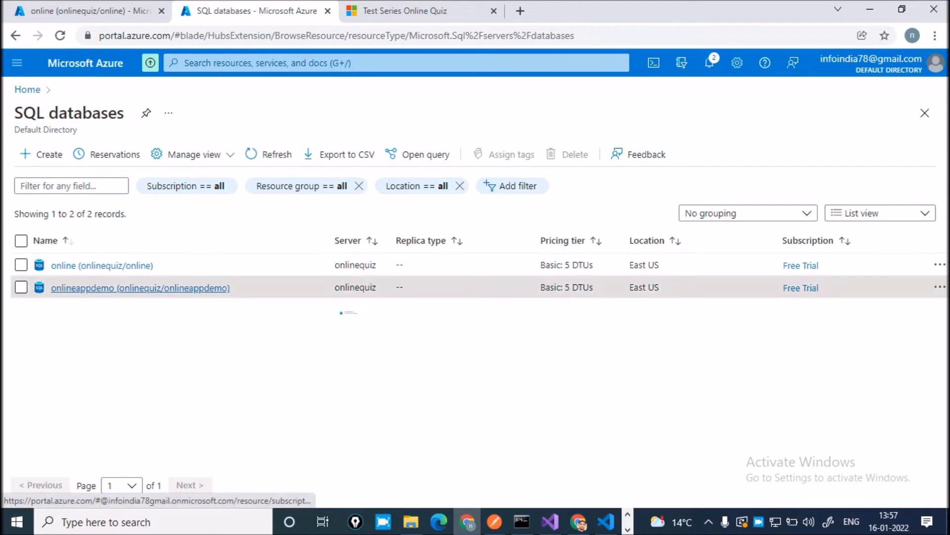
click(140, 288)
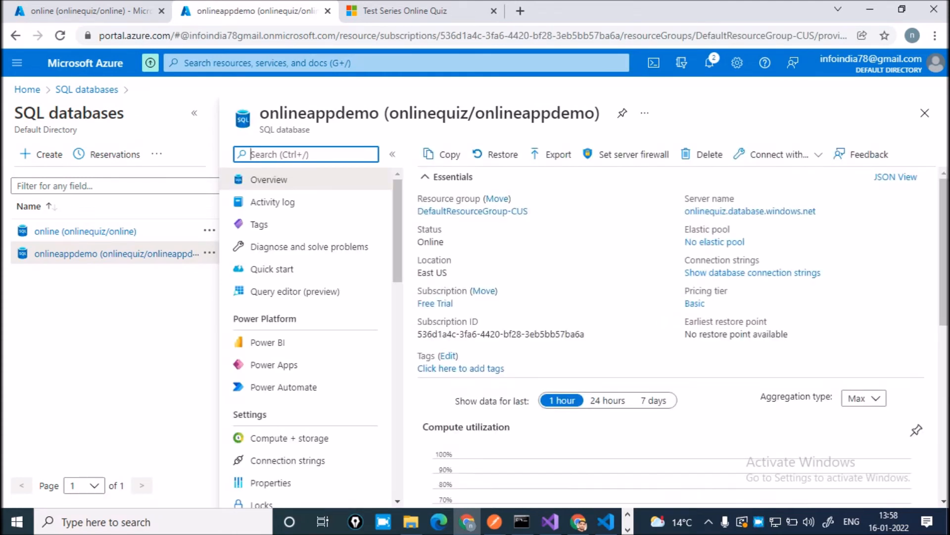
click(194, 113)
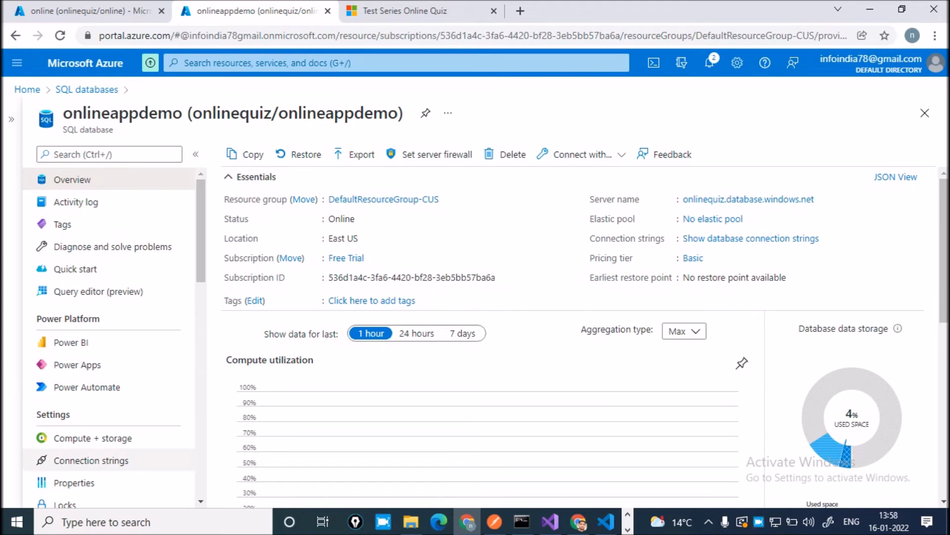
click(91, 460)
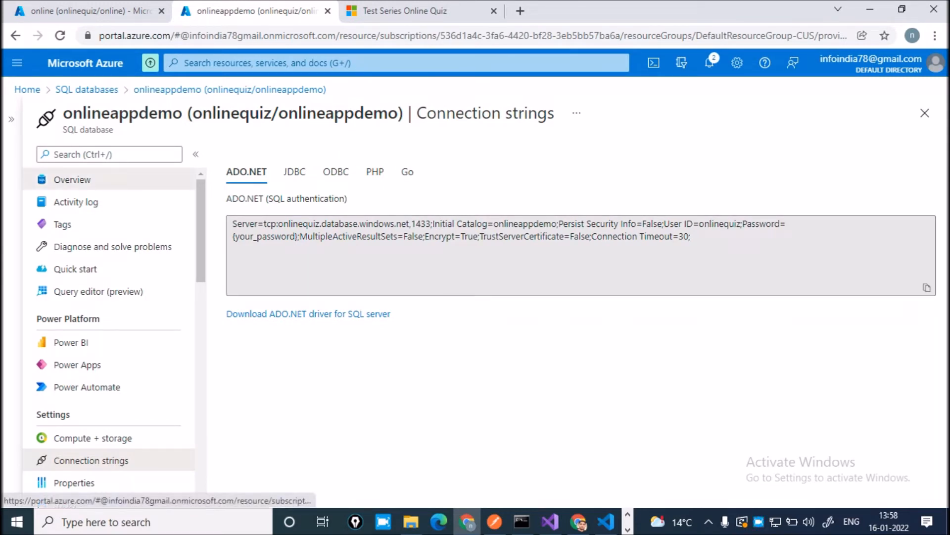
Step: View the server firewall settings from the onlineappdemo overview, and return to the SQL databases list
click(72, 179)
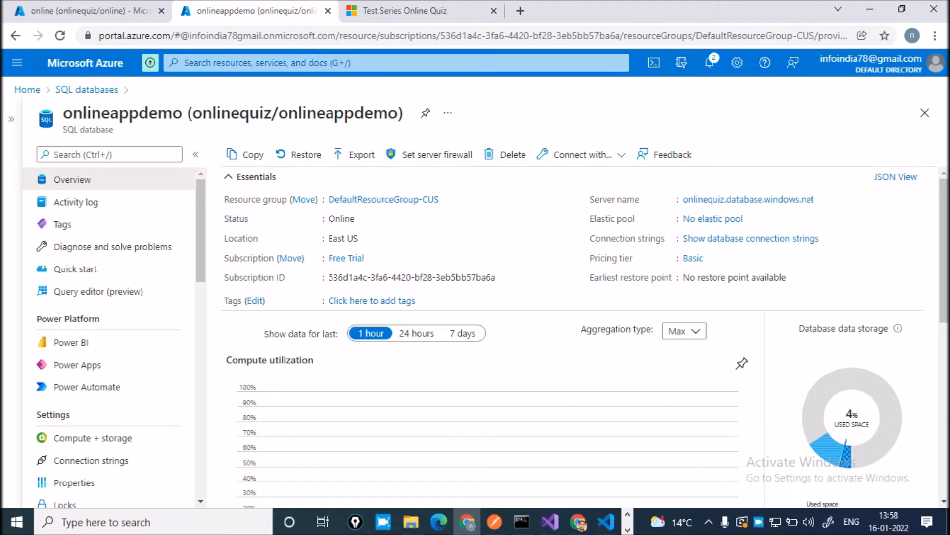
click(431, 154)
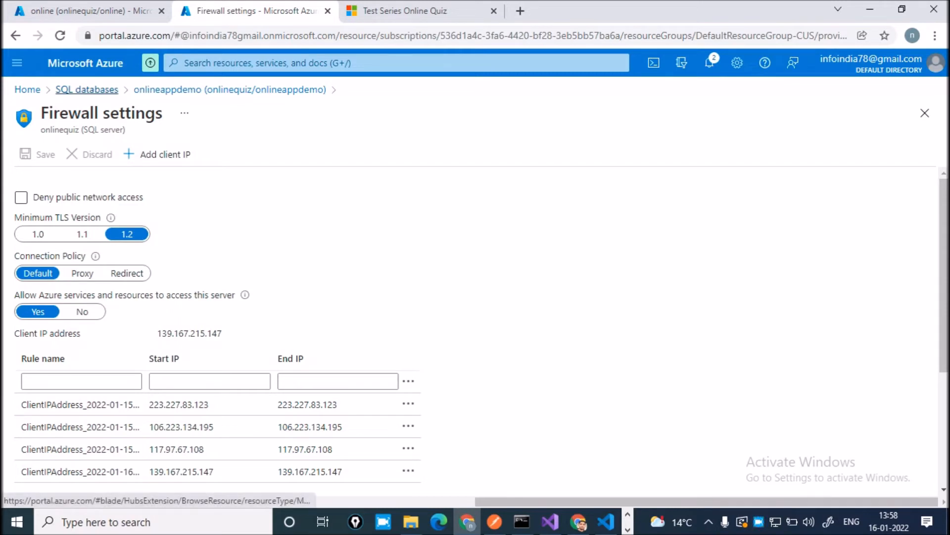
click(86, 89)
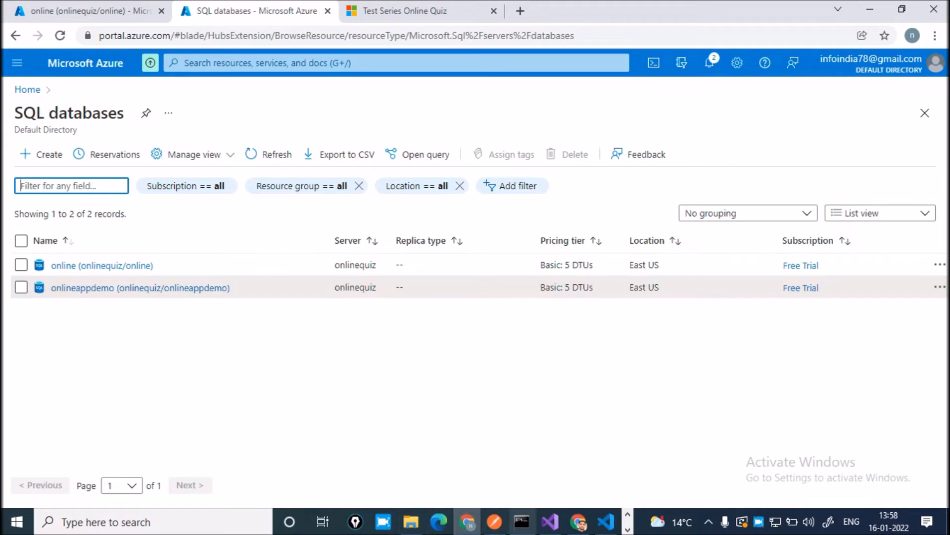
Step: Switch to Visual Studio and open the Api project's appsettings.json to view its database connection string
click(550, 522)
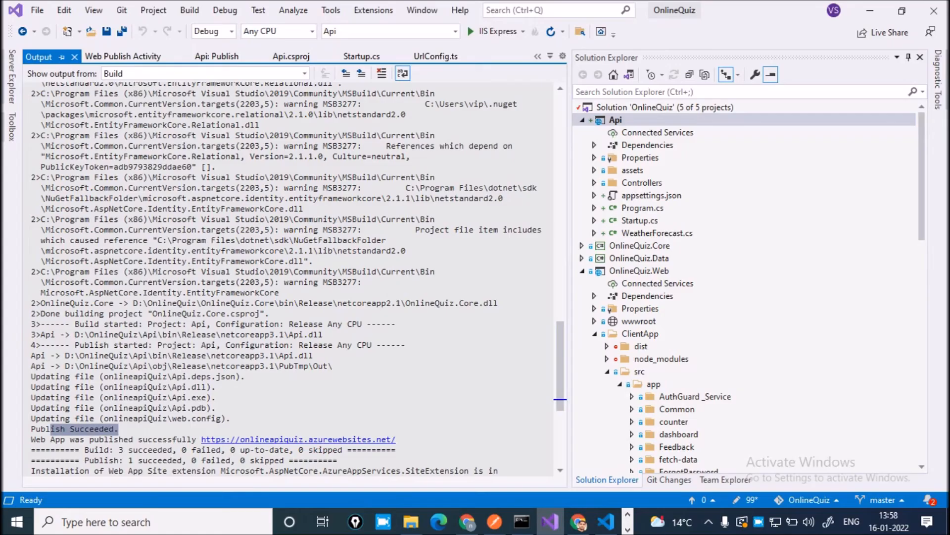
click(307, 94)
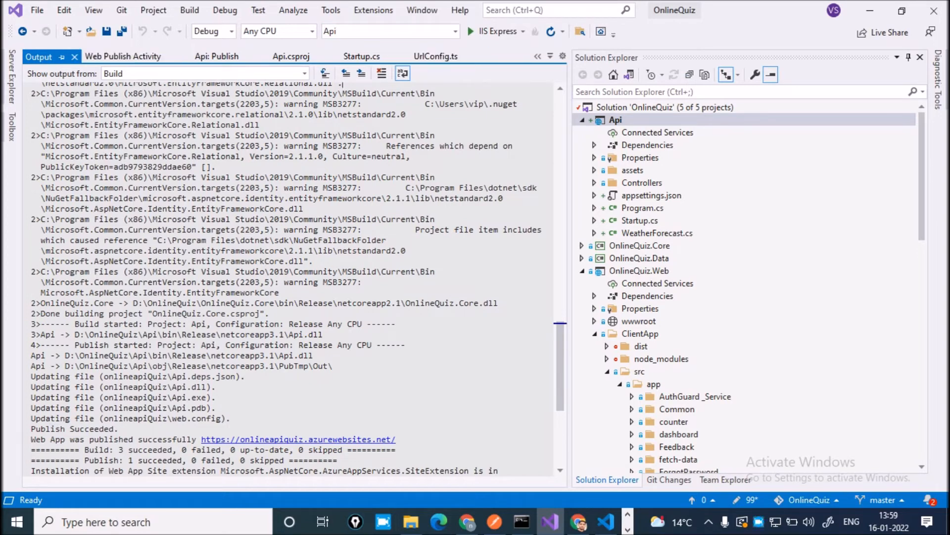
click(651, 196)
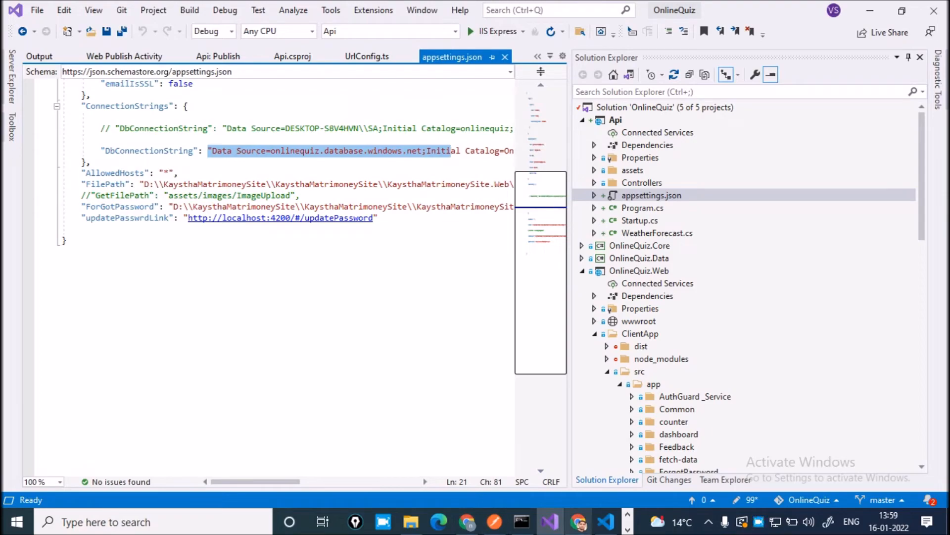
click(606, 521)
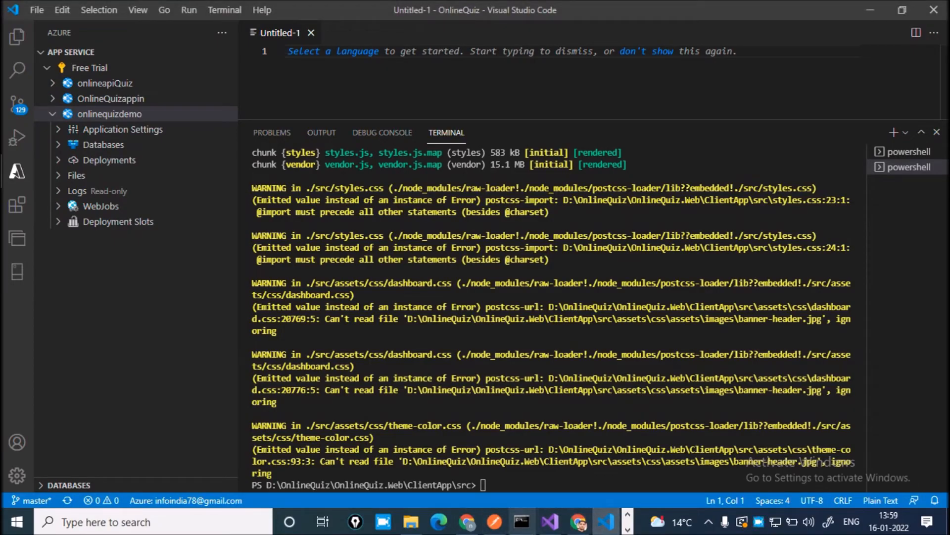
right_click(759, 521)
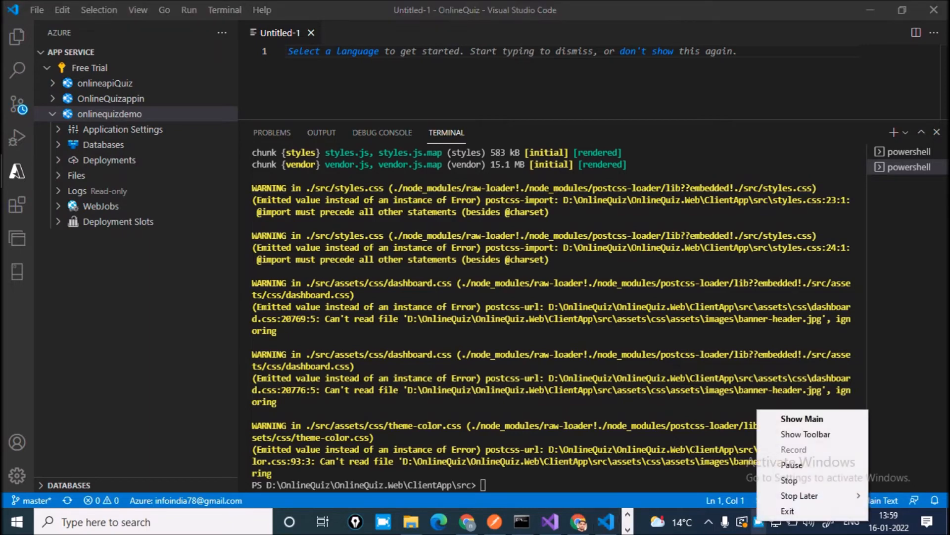
mouse_move(798, 495)
click(792, 464)
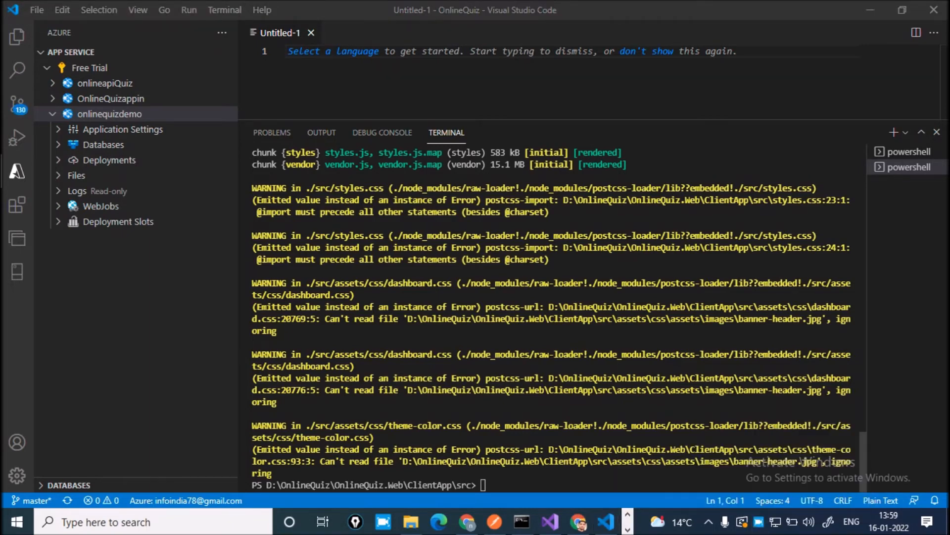
right_click(759, 521)
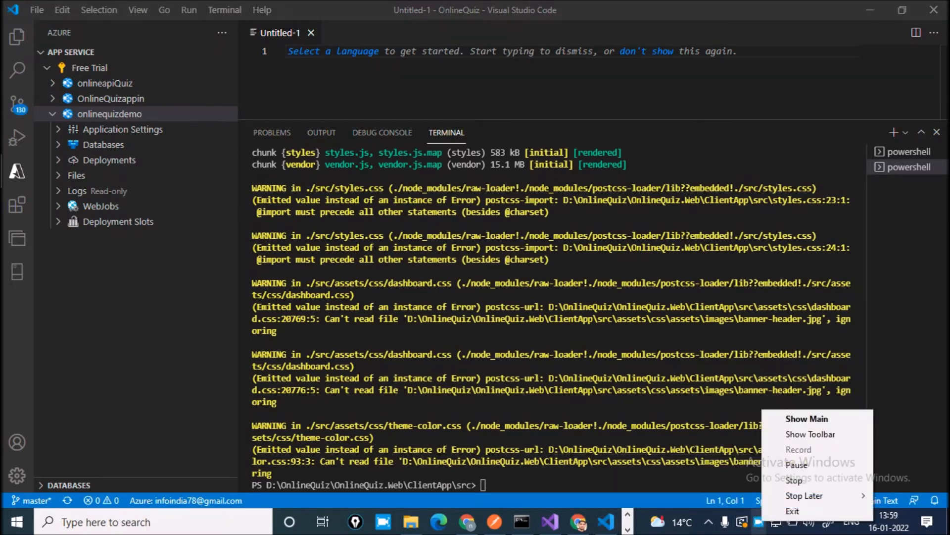
click(792, 479)
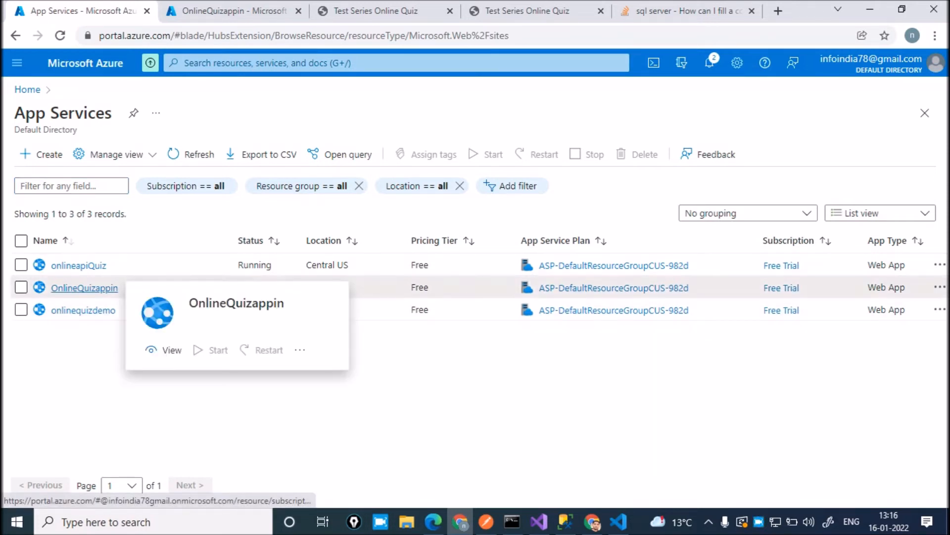
Step: View the OnlineQuizappin app service overview, and review the DbConnectionString in the Api project's appsettings.json in Visual Studio
click(84, 287)
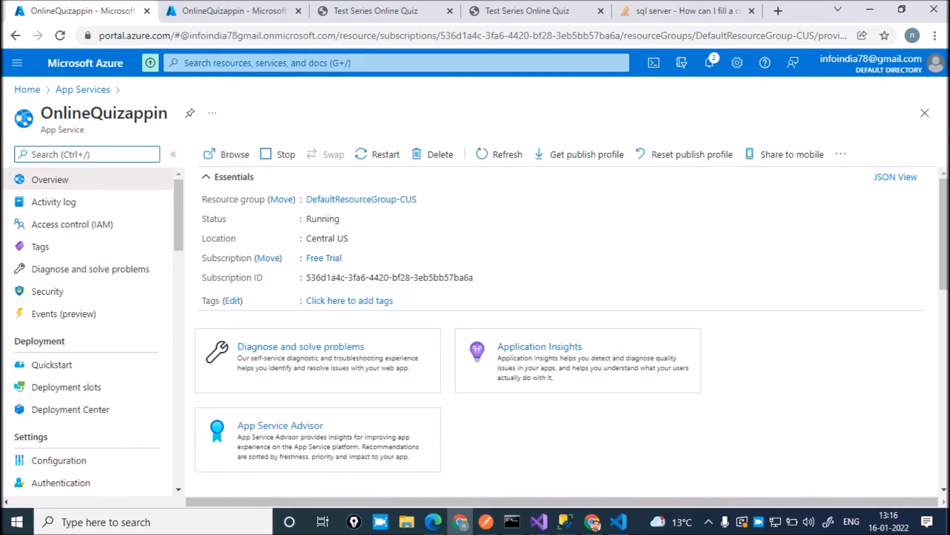
click(539, 522)
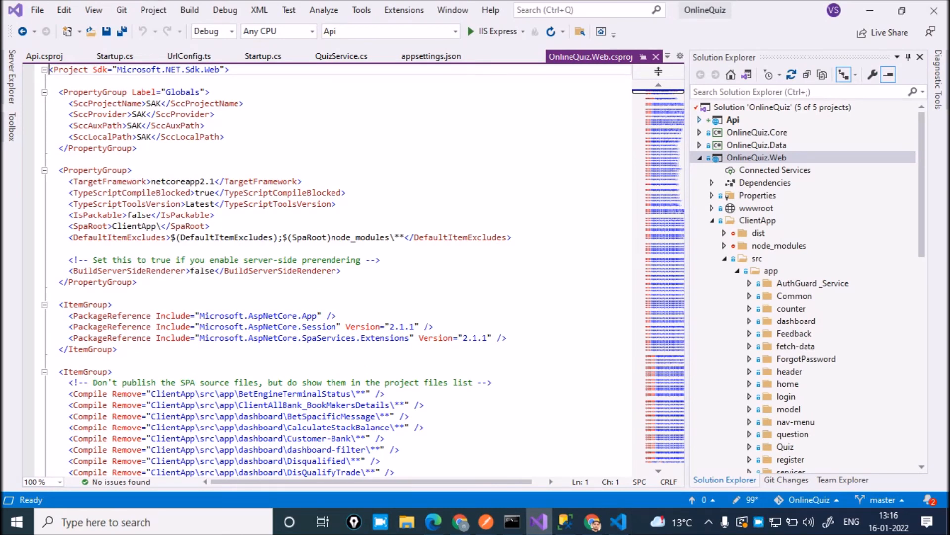
click(699, 120)
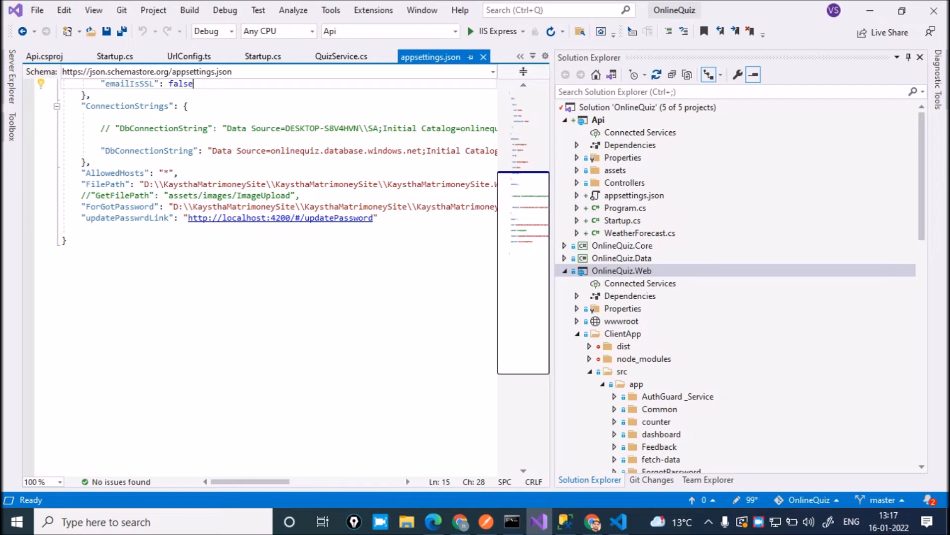
drag(206, 150, 452, 151)
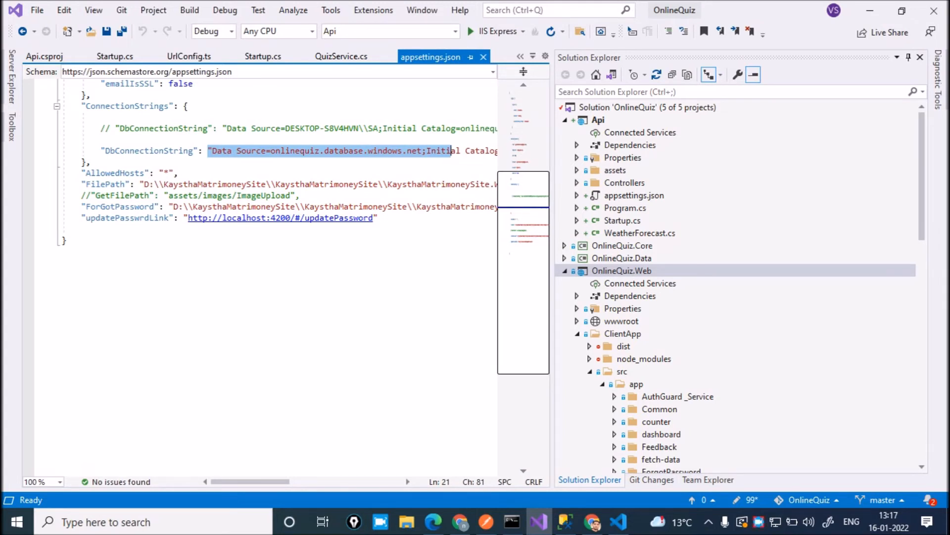
click(599, 121)
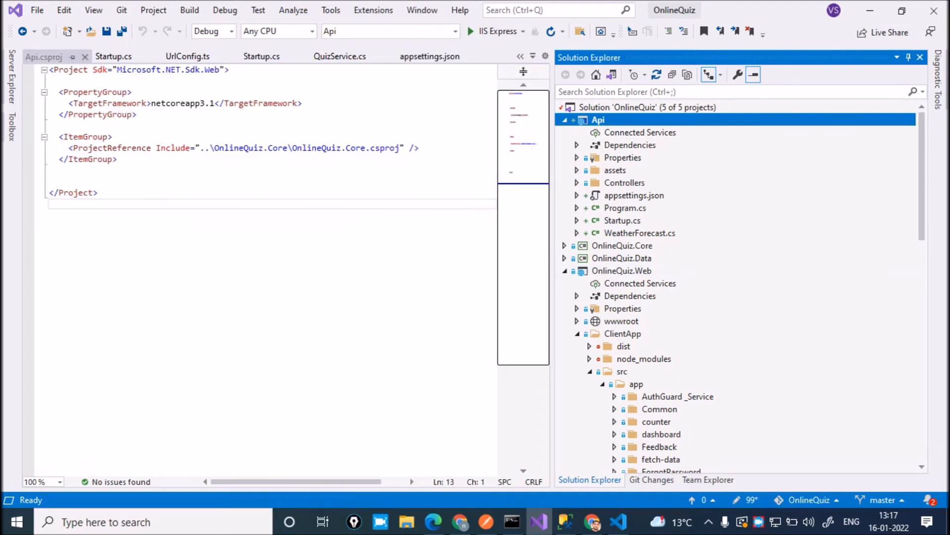
click(49, 170)
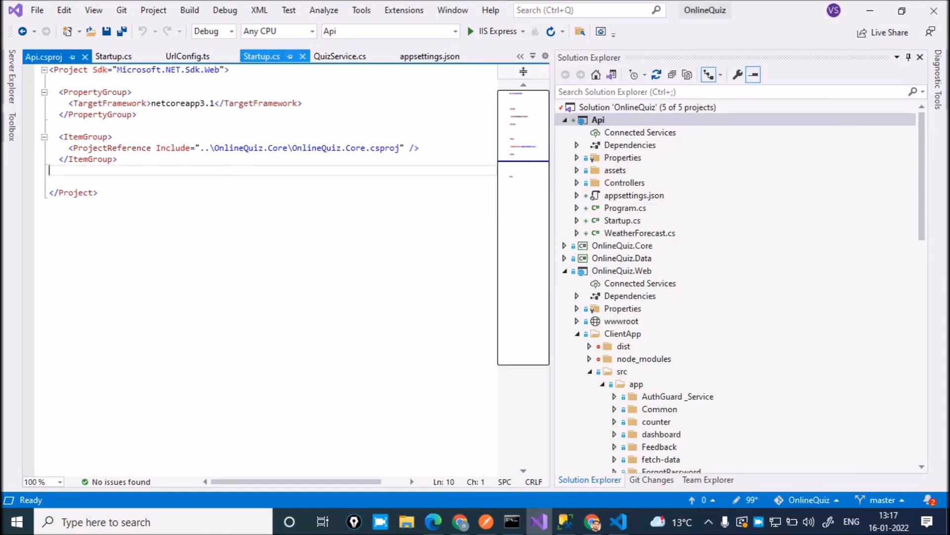
click(262, 56)
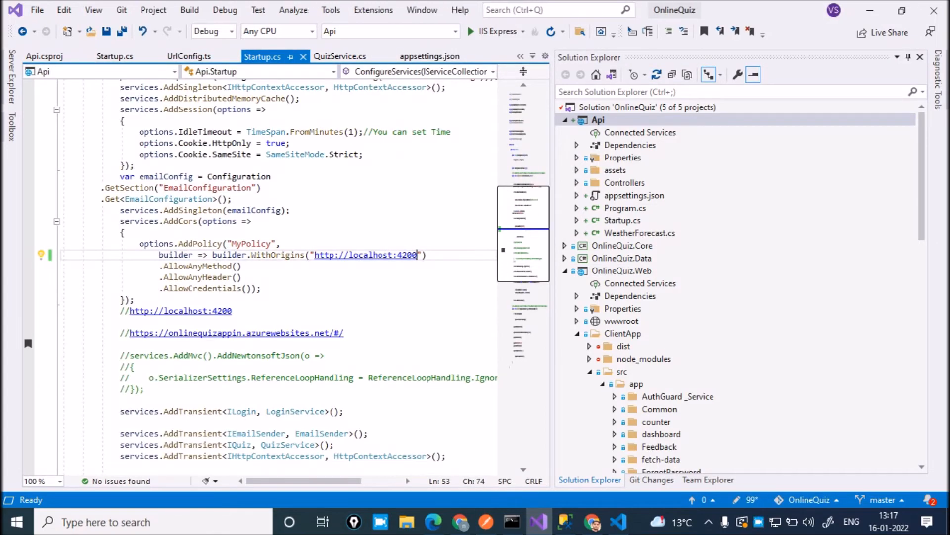
drag(315, 255, 418, 255)
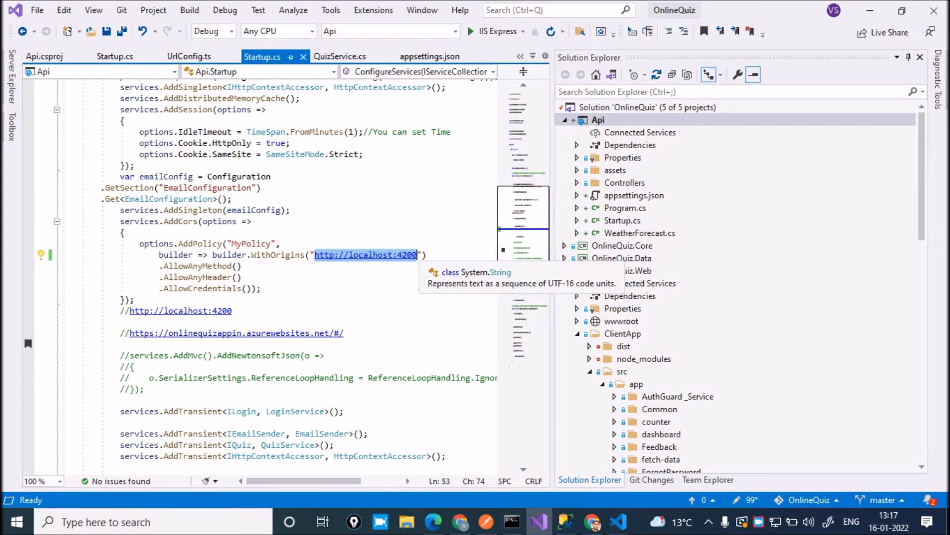
text(https://onlinequizdemo.azurewebsites.net/)
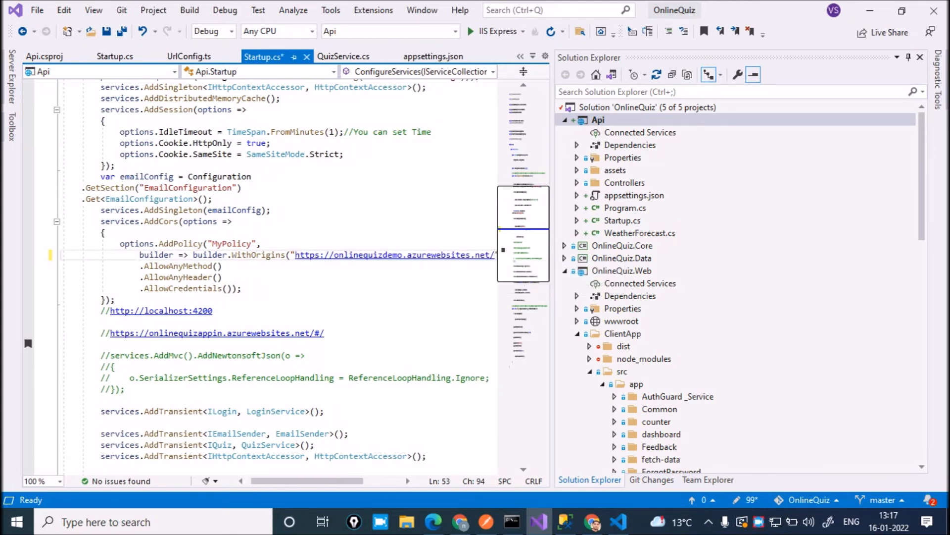
Step: Remove the trailing slash from the MyPolicy origin URL and save Startup.cs
drag(552, 267, 569, 267)
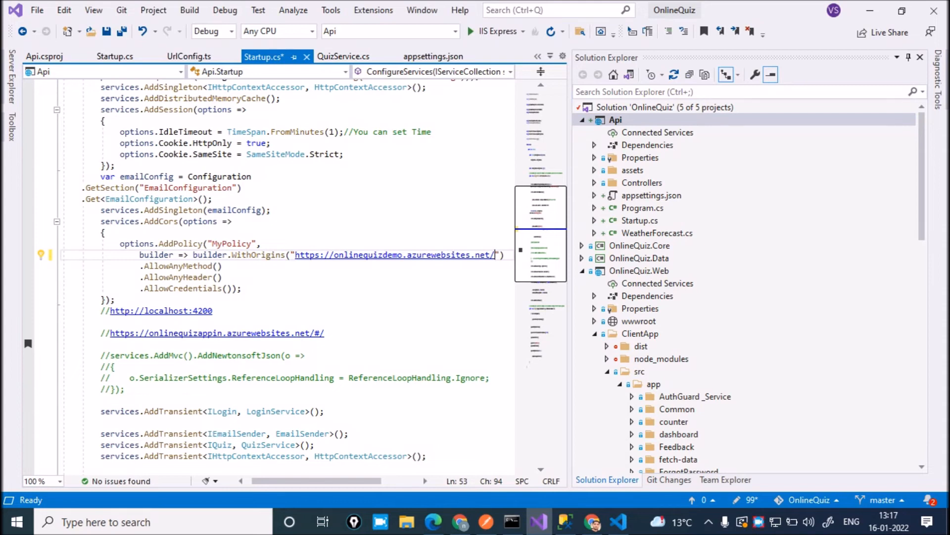
key(BackSpace)
click(222, 278)
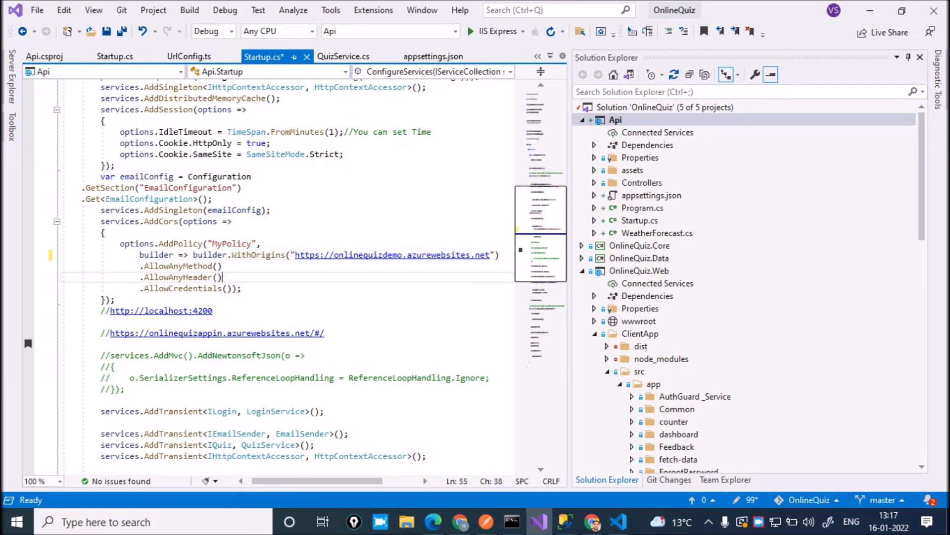
key(ctrl+z)
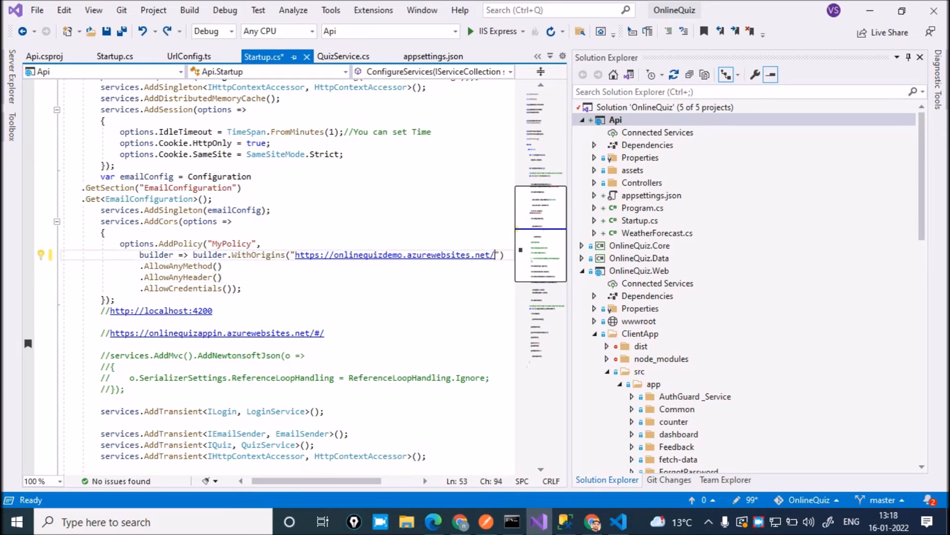
key(BackSpace)
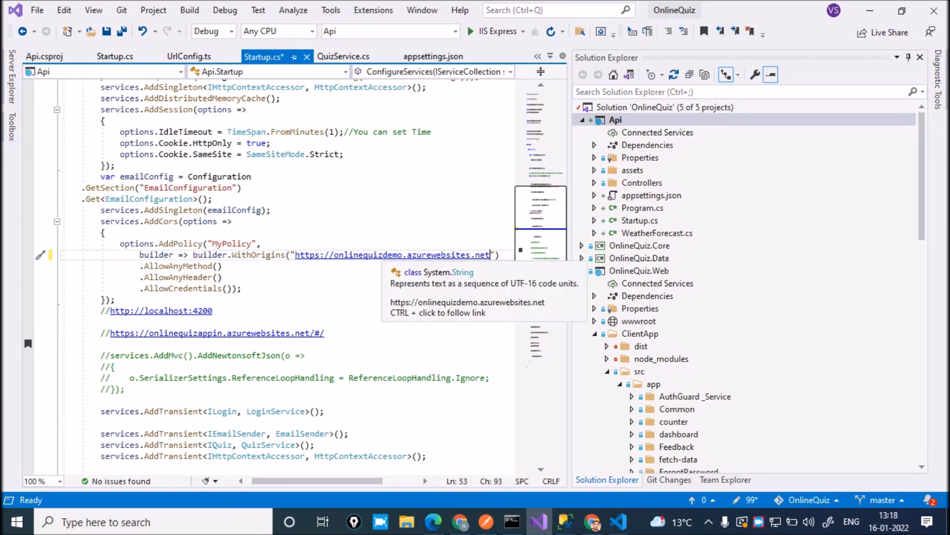
key(ctrl+s)
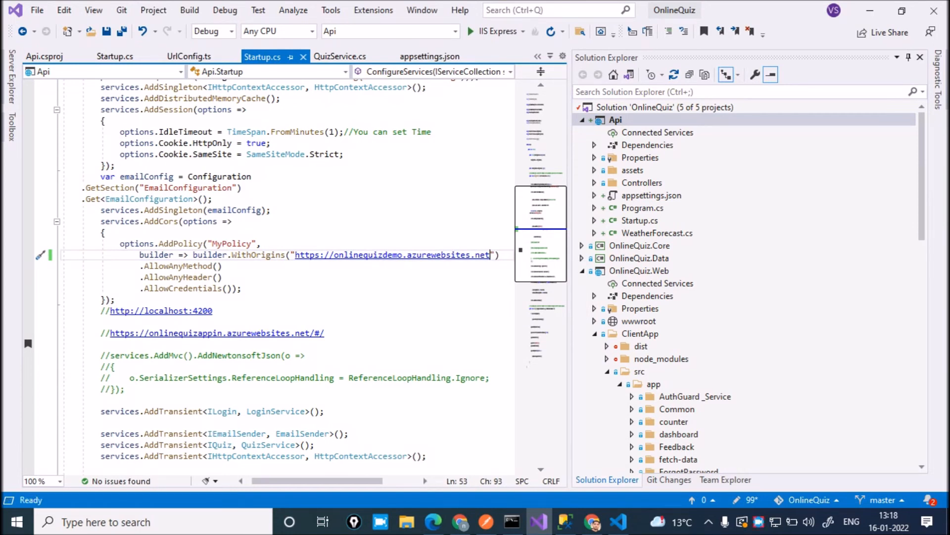
Step: Start a new publish profile for the Api project that targets Azure App Service (Windows)
right_click(610, 120)
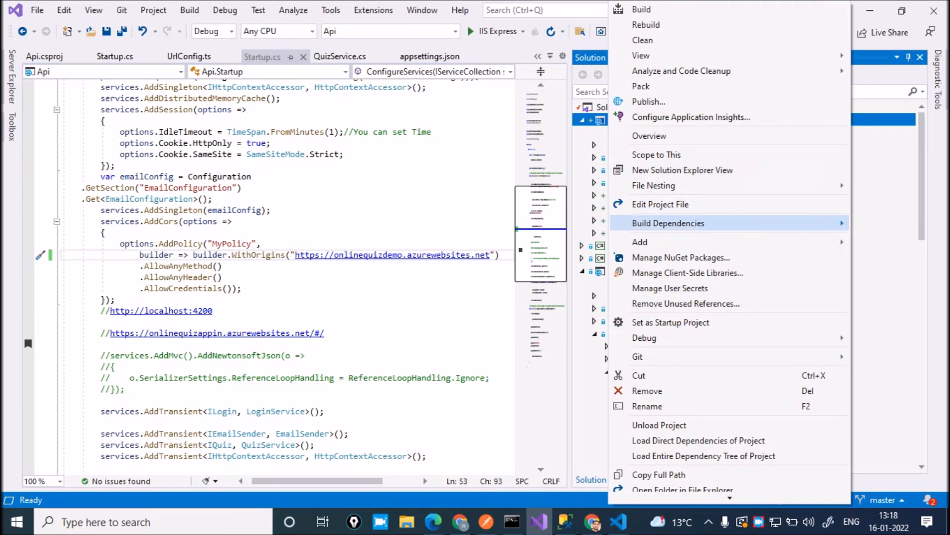
click(648, 102)
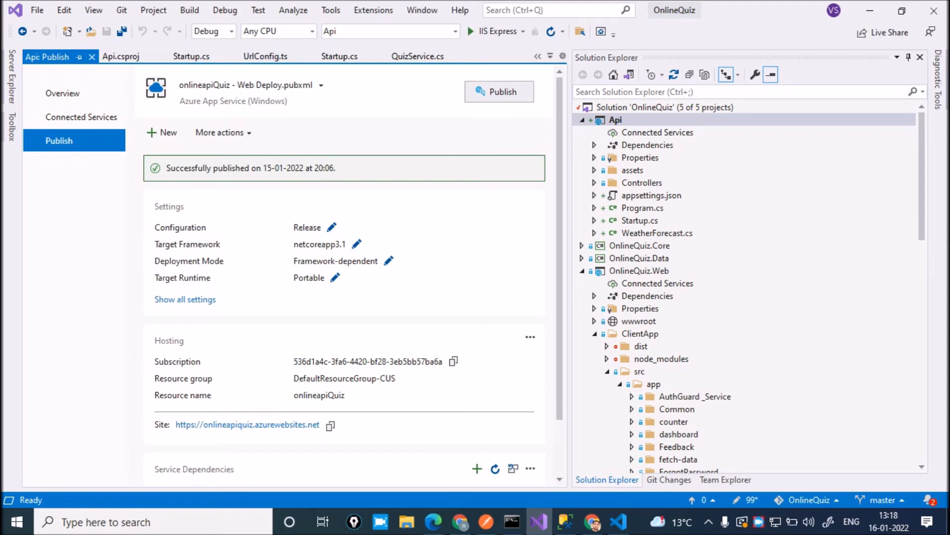
click(161, 132)
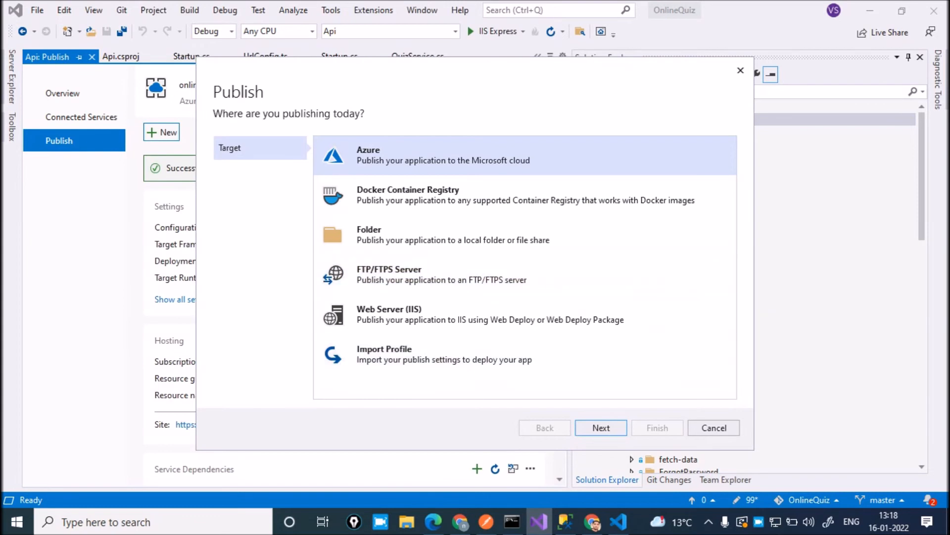
click(601, 427)
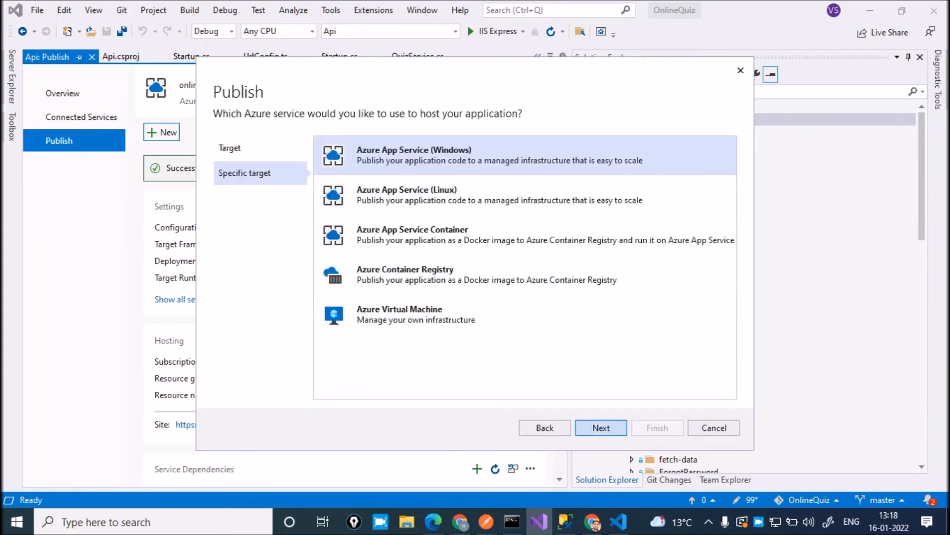
click(601, 427)
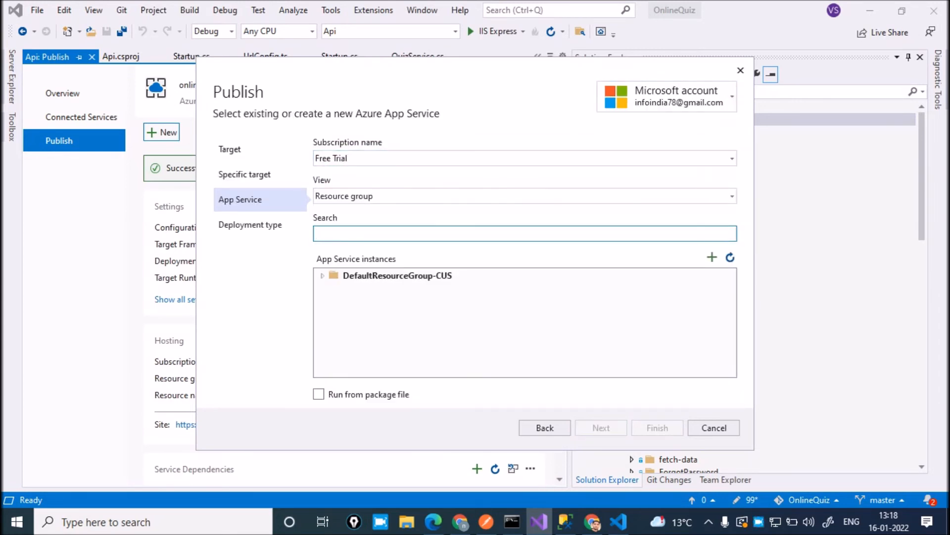
Step: Finish the profile with the onlineapiQuiz instance from DefaultResourceGroup-CUS and publish the Api project to it
click(322, 275)
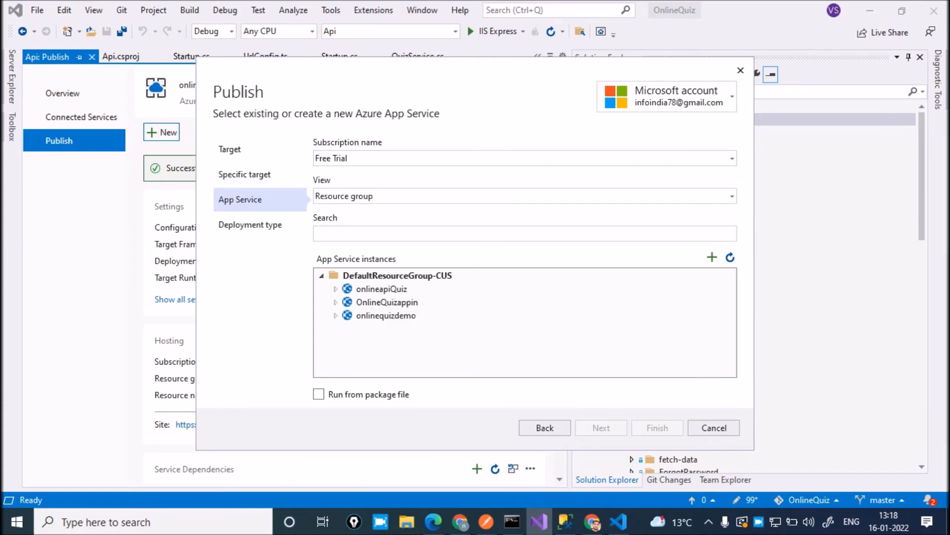
click(387, 302)
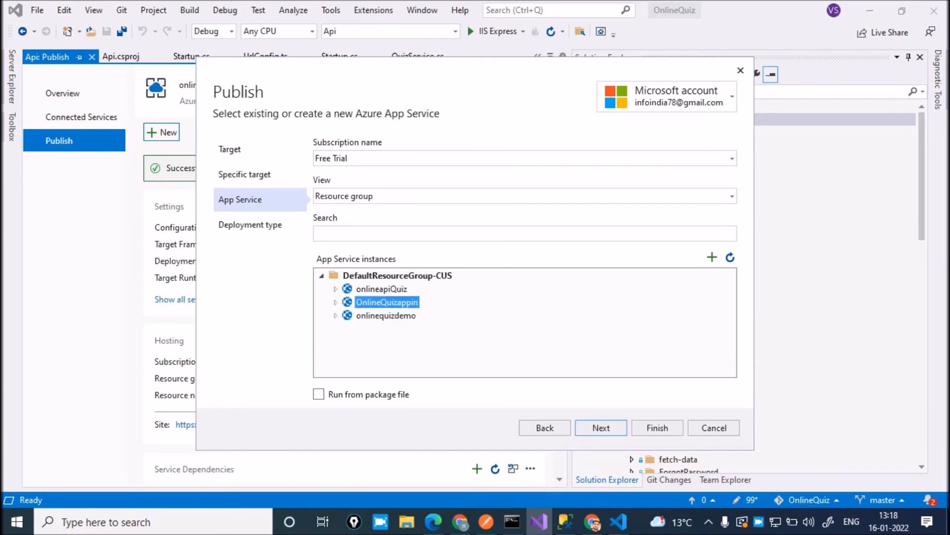
click(382, 289)
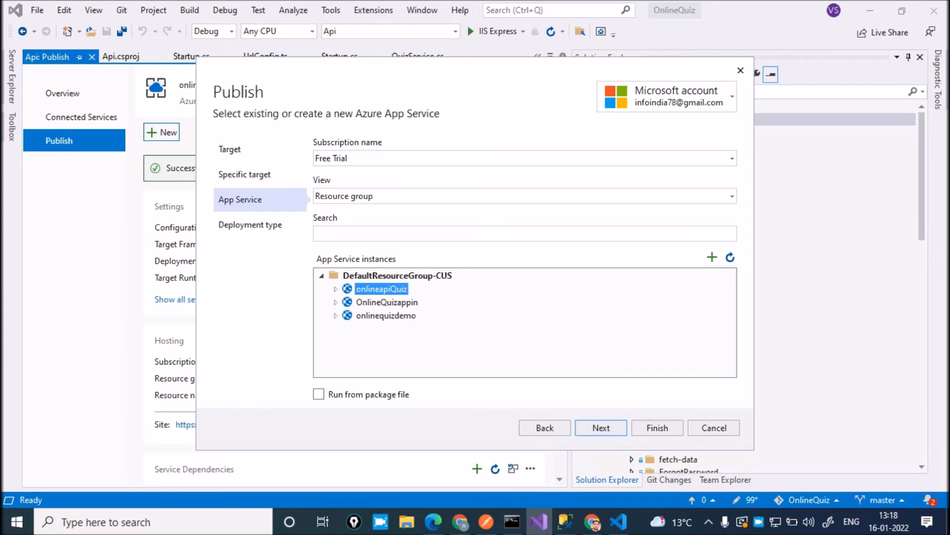
click(658, 428)
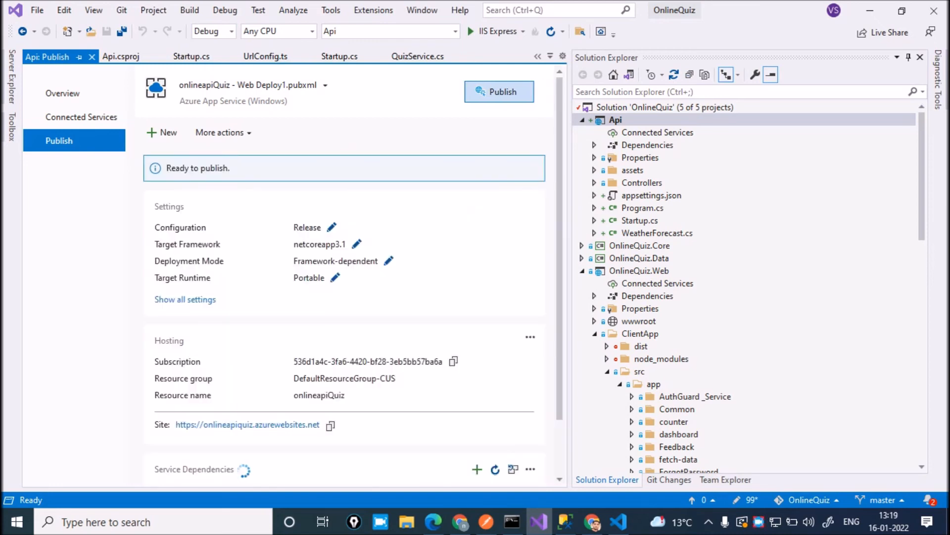
click(499, 92)
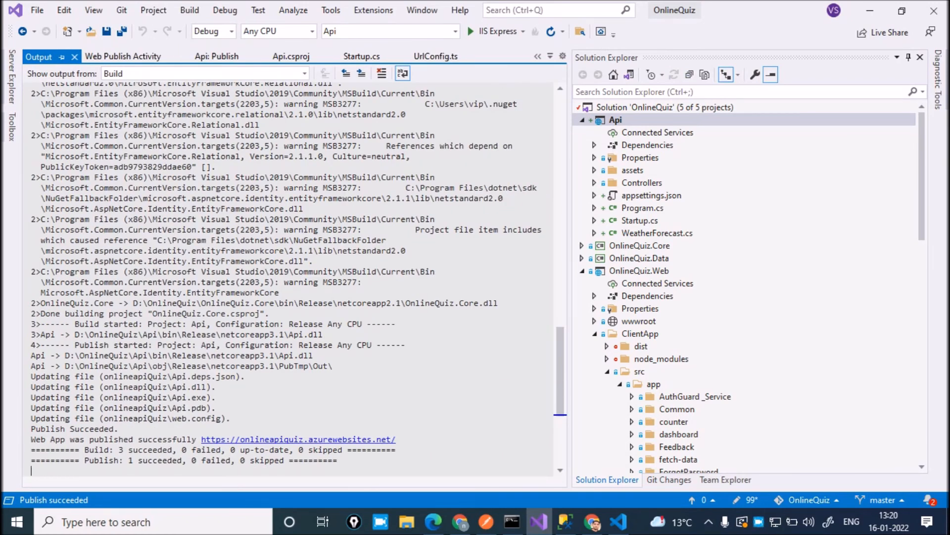
drag(118, 428, 51, 428)
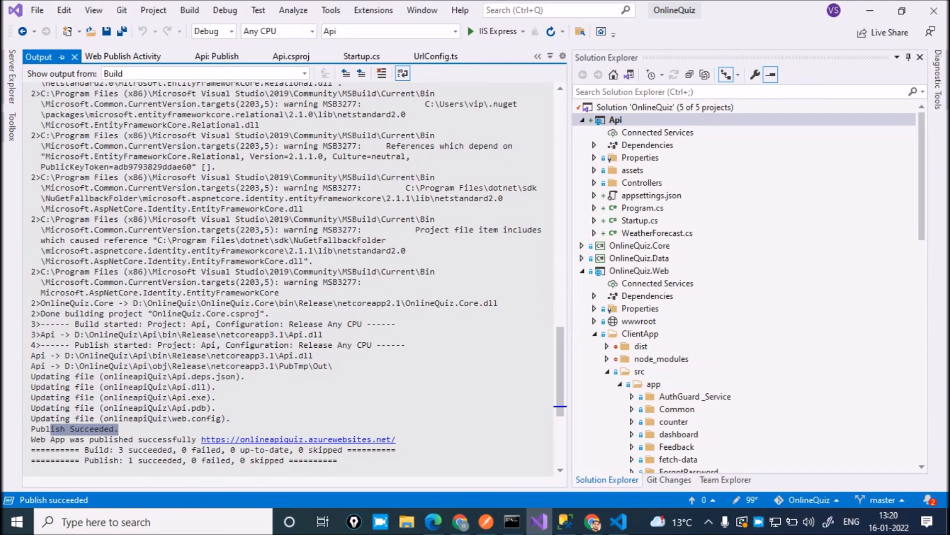
Step: Switch to Edge, reload the onlinequizdemo.azurewebsites.net quiz site without the extra onlineapiquiz page, and expand the GK India subject
click(433, 522)
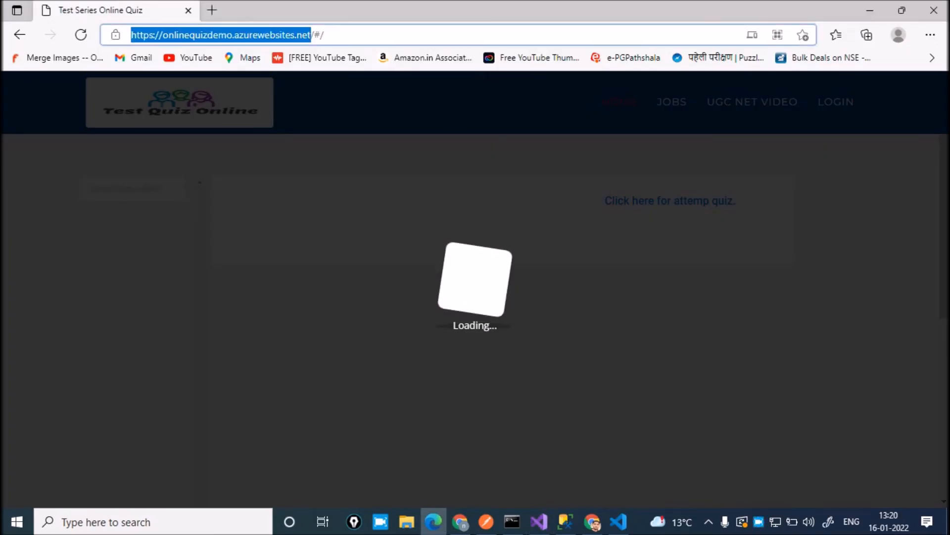
key(Return)
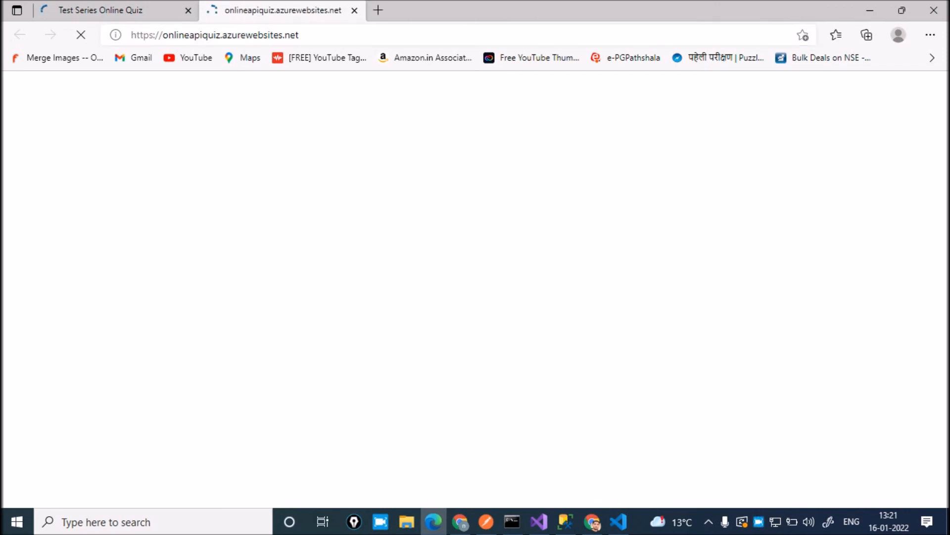
click(354, 11)
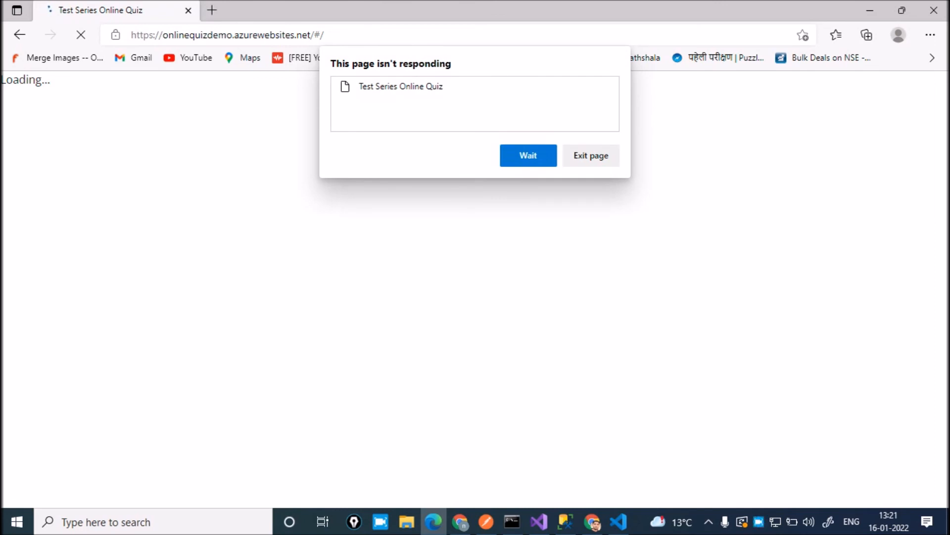
click(528, 155)
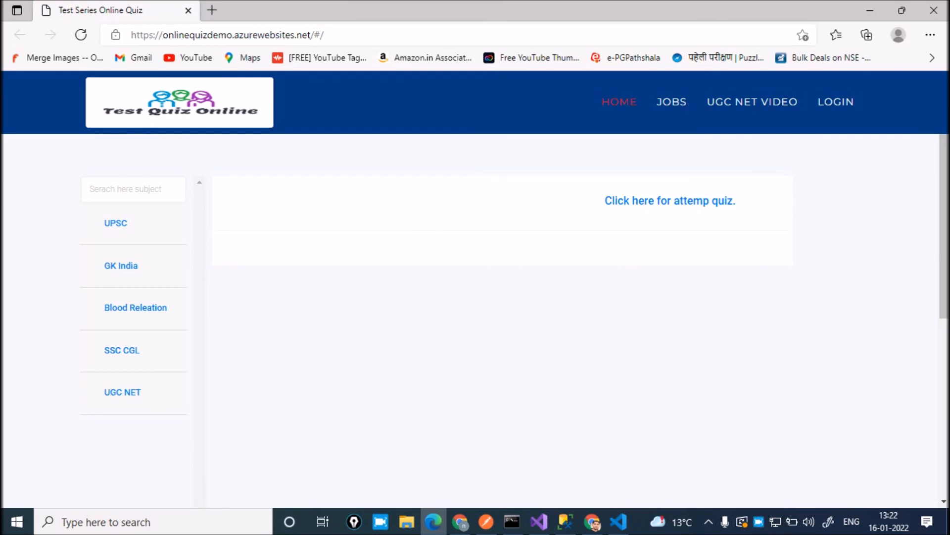
click(121, 265)
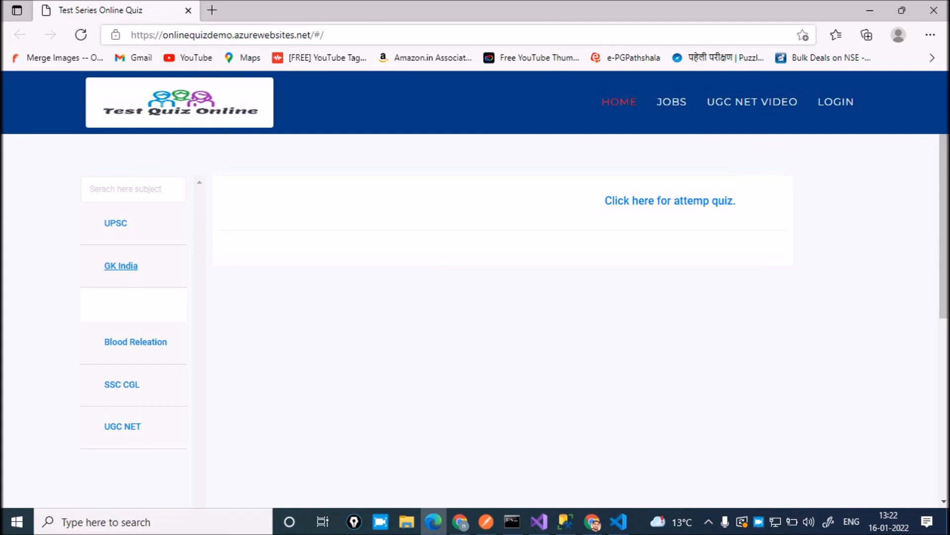
drag(163, 35, 240, 35)
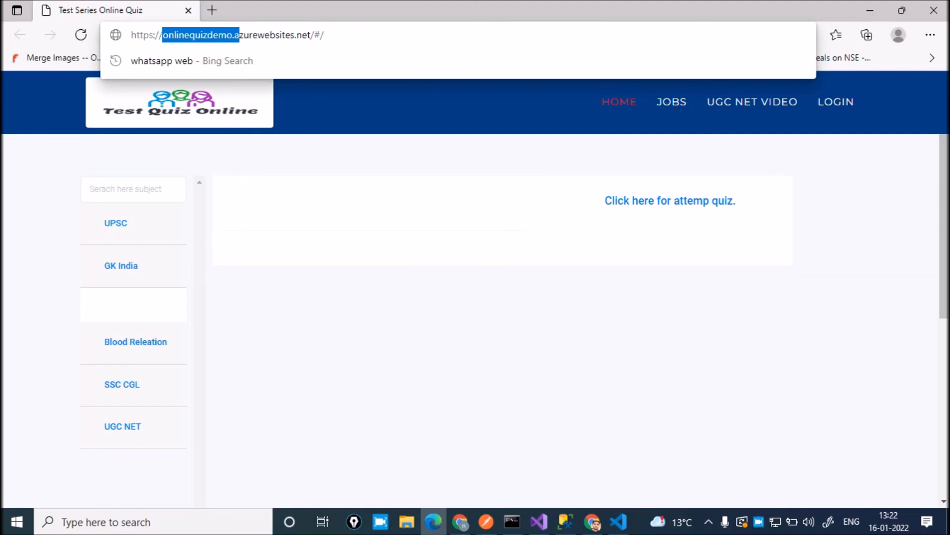
key(Escape)
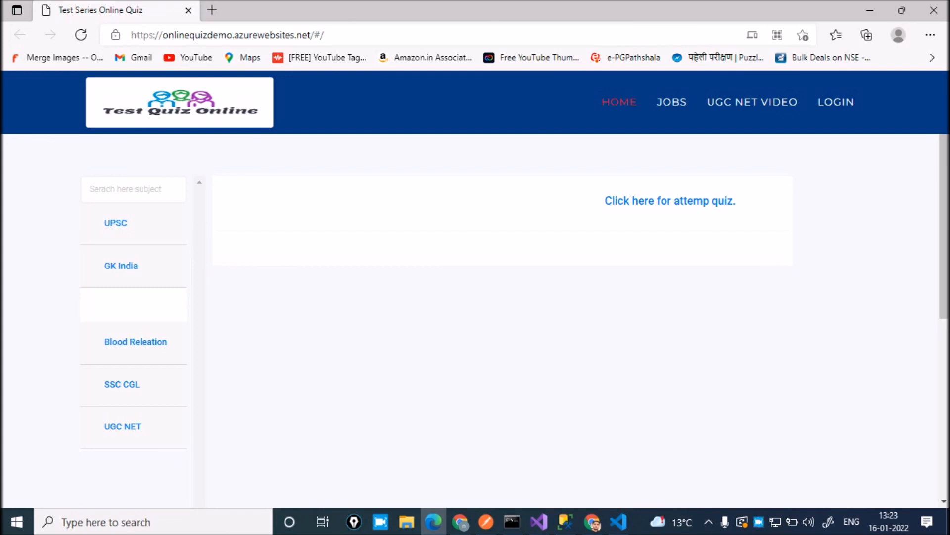
click(539, 521)
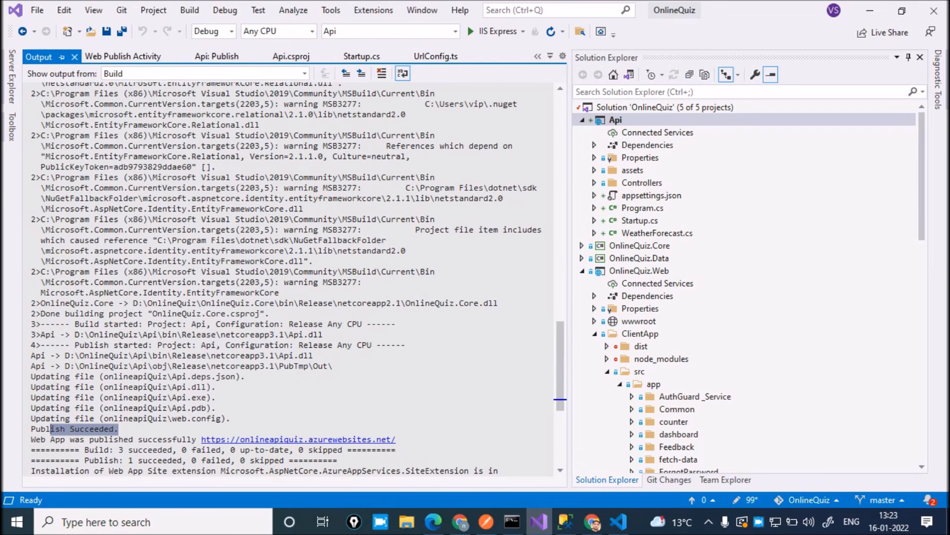
click(871, 10)
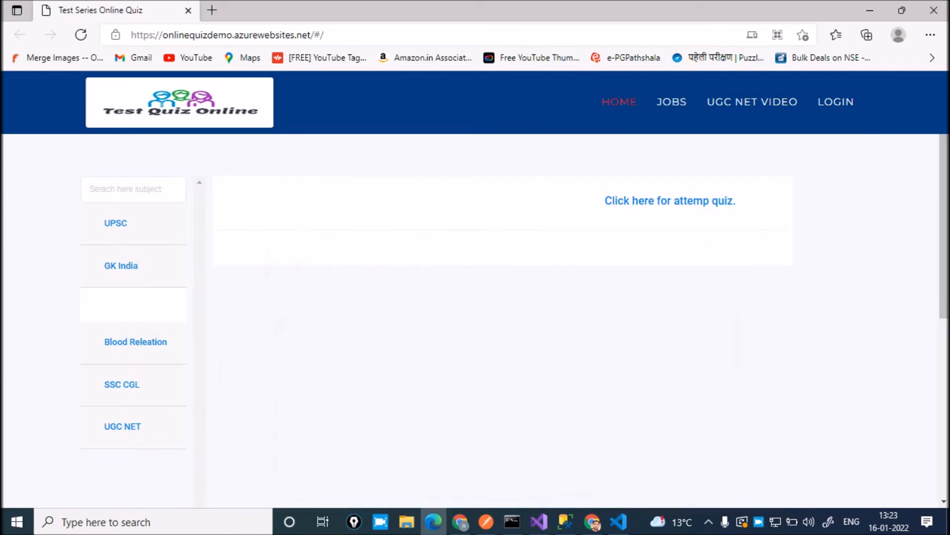